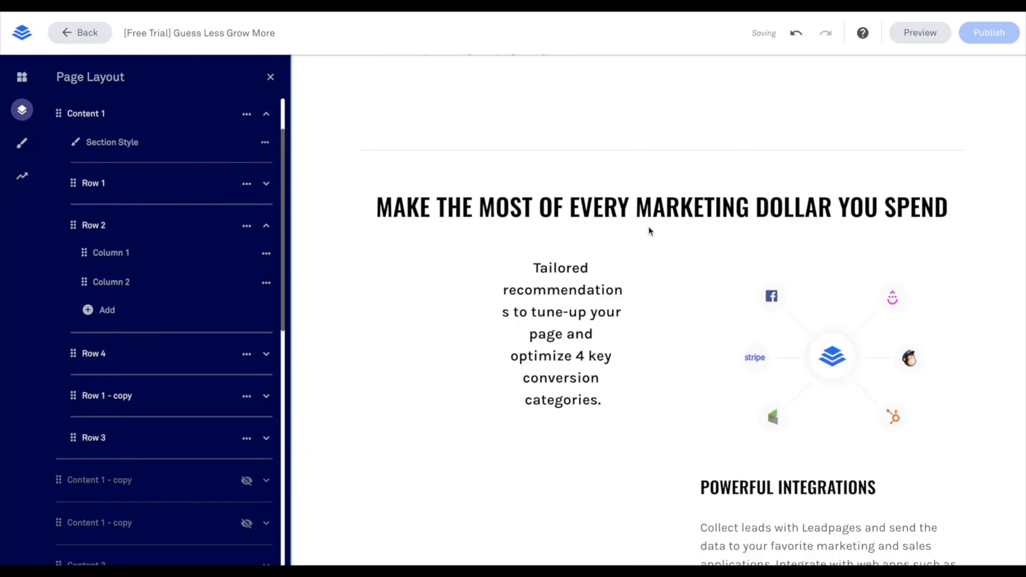
triple_click(555, 404)
click(538, 436)
click(504, 461)
click(428, 323)
drag(477, 230, 501, 218)
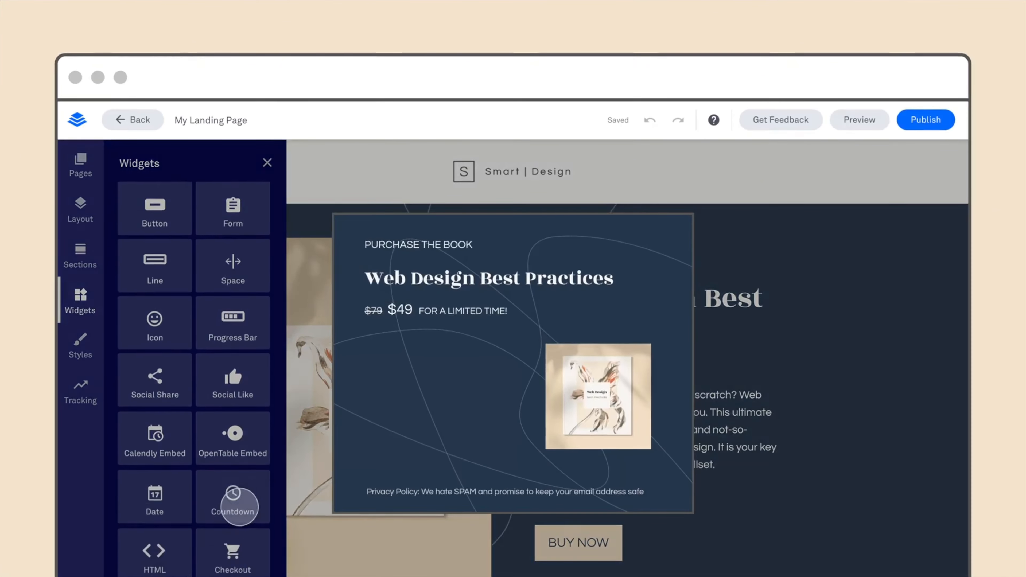
scroll(240, 507, down, 1)
drag(232, 525, 330, 464)
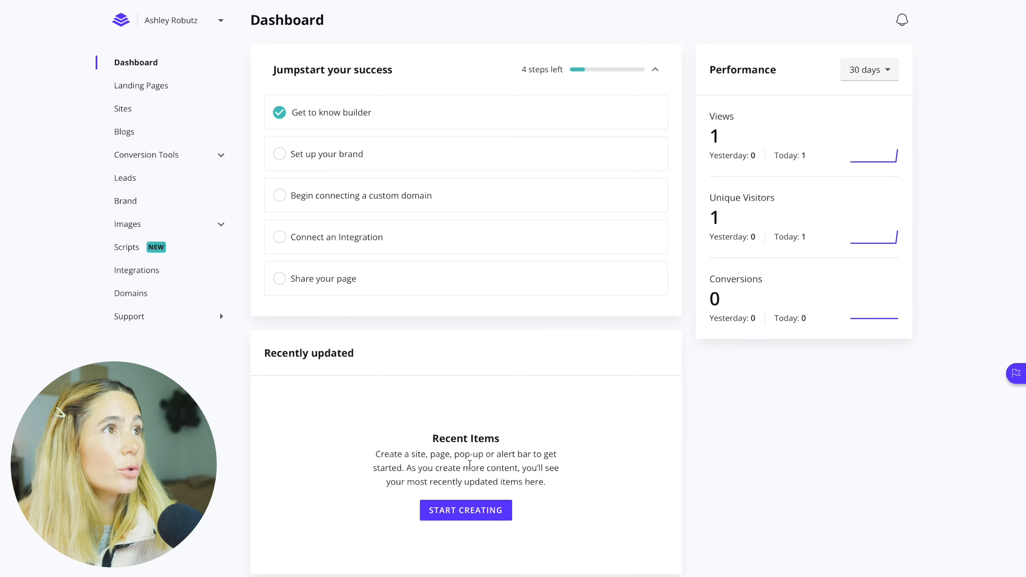
- Look through the dashboard and the Landing Pages, Sites, Blogs and Alert Bars areas of the account
scroll(465, 361, down, 3)
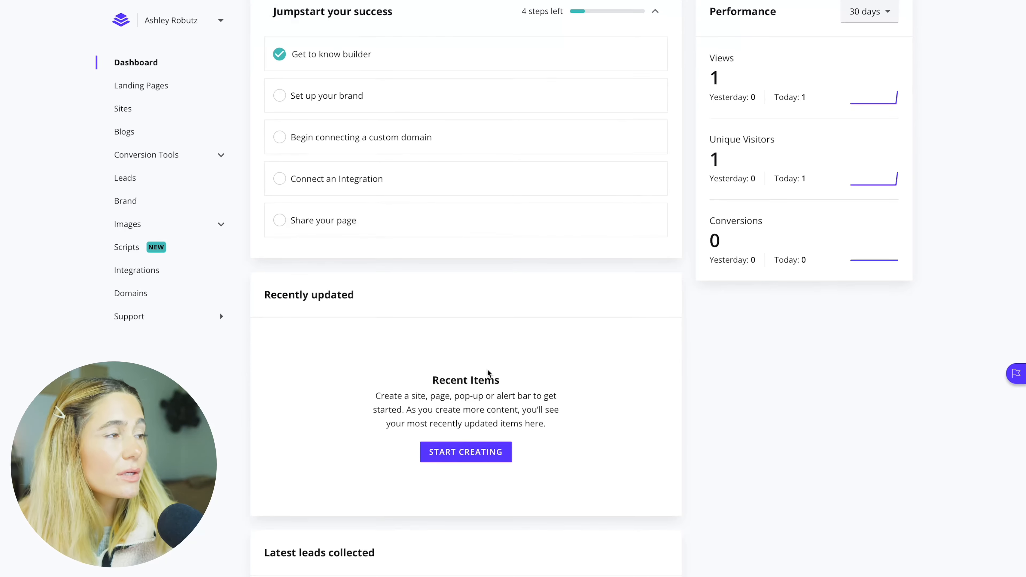
scroll(464, 283, up, 3)
click(146, 86)
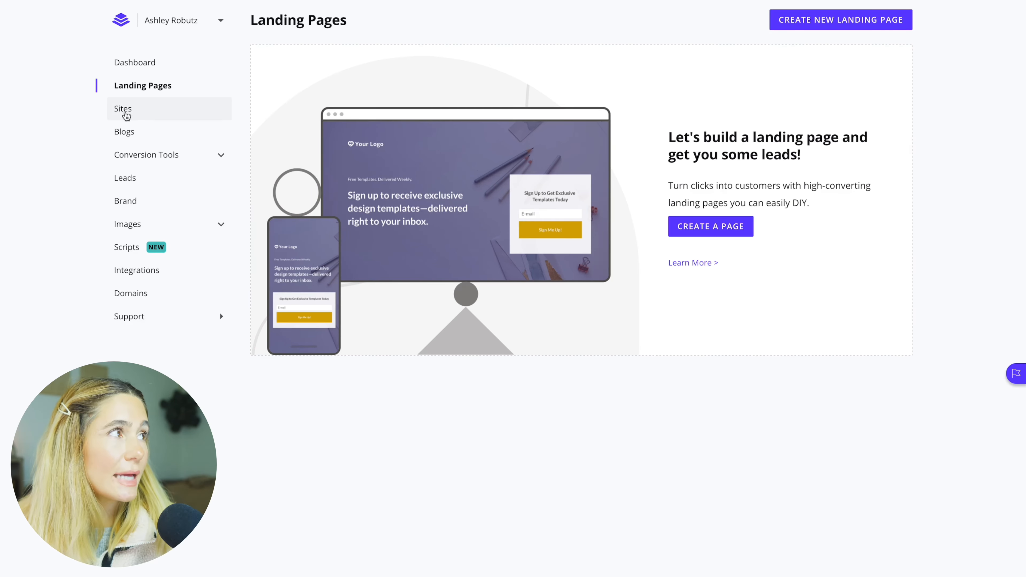
click(126, 114)
click(129, 132)
click(139, 156)
click(152, 201)
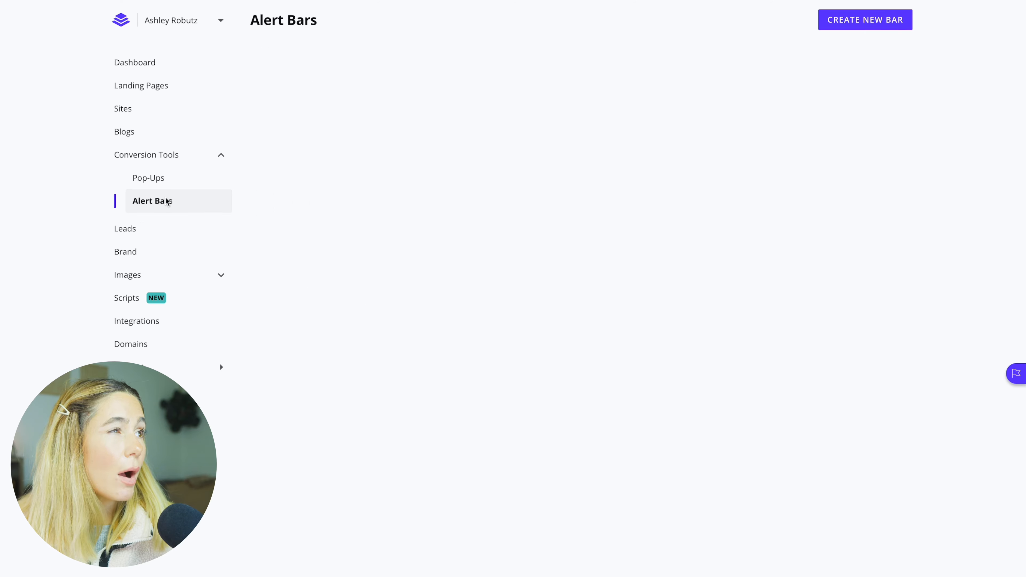
- Look through the Leads, Brand, All Images and Scripts areas of the account
click(131, 236)
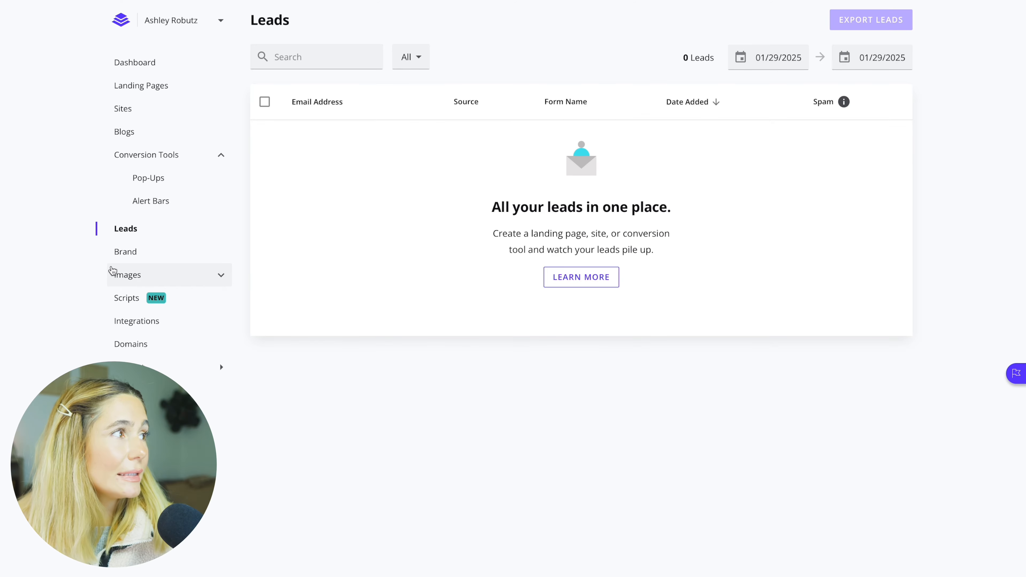
click(136, 255)
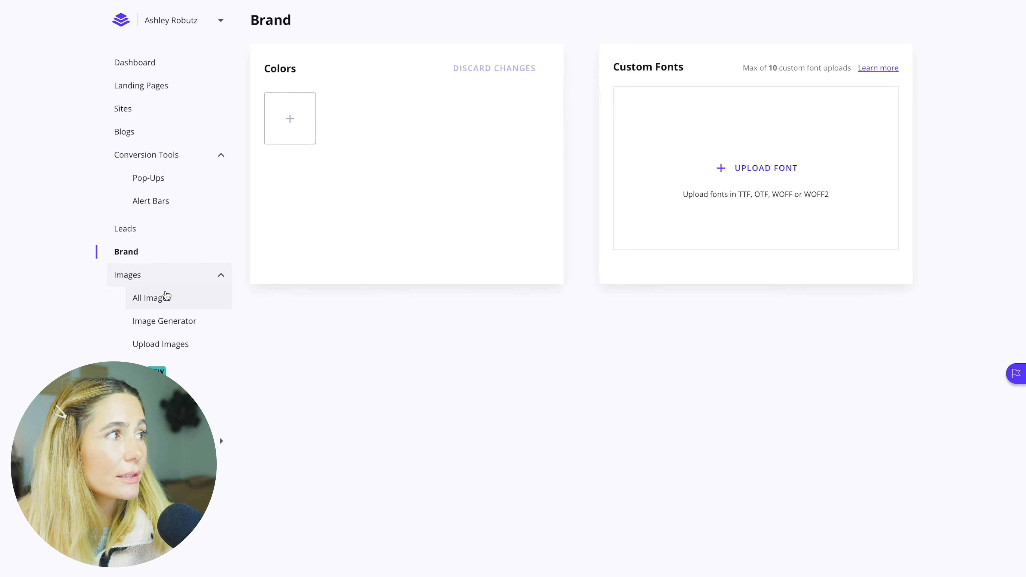
click(161, 298)
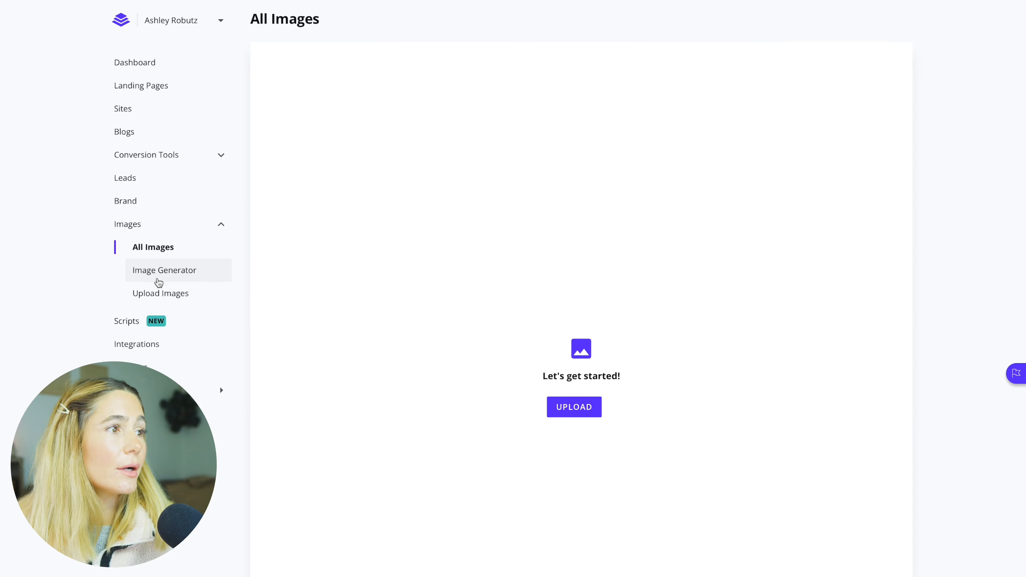
click(129, 322)
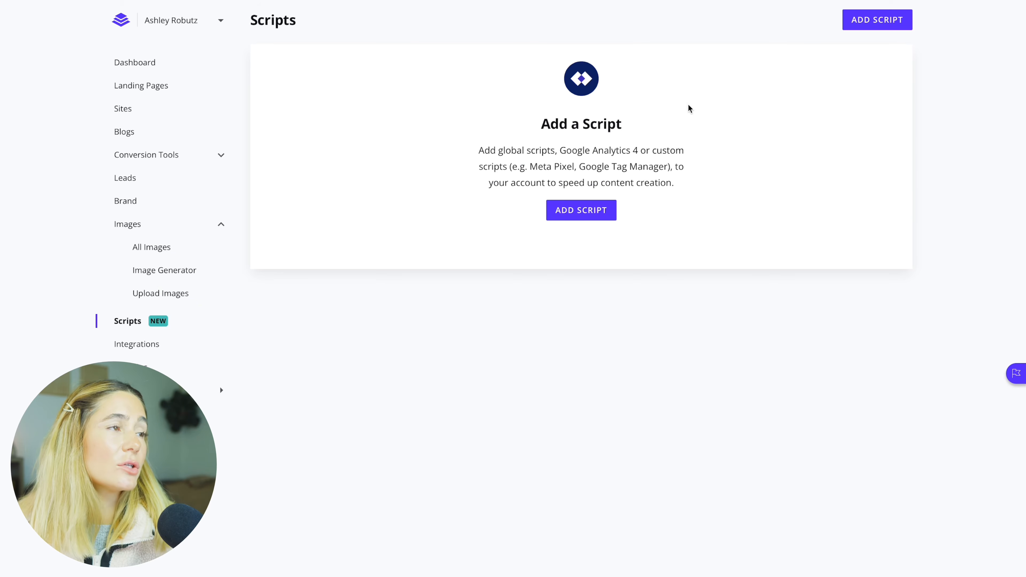
- Browse the native and Zapier-powered integrations, and check the Domains page and the available support options
click(132, 345)
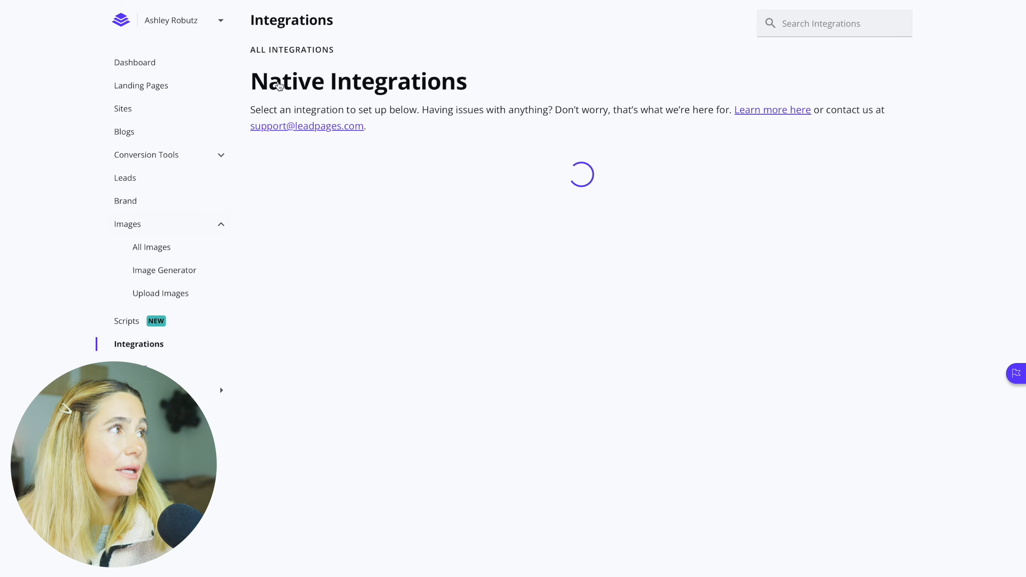
scroll(369, 459, down, 1)
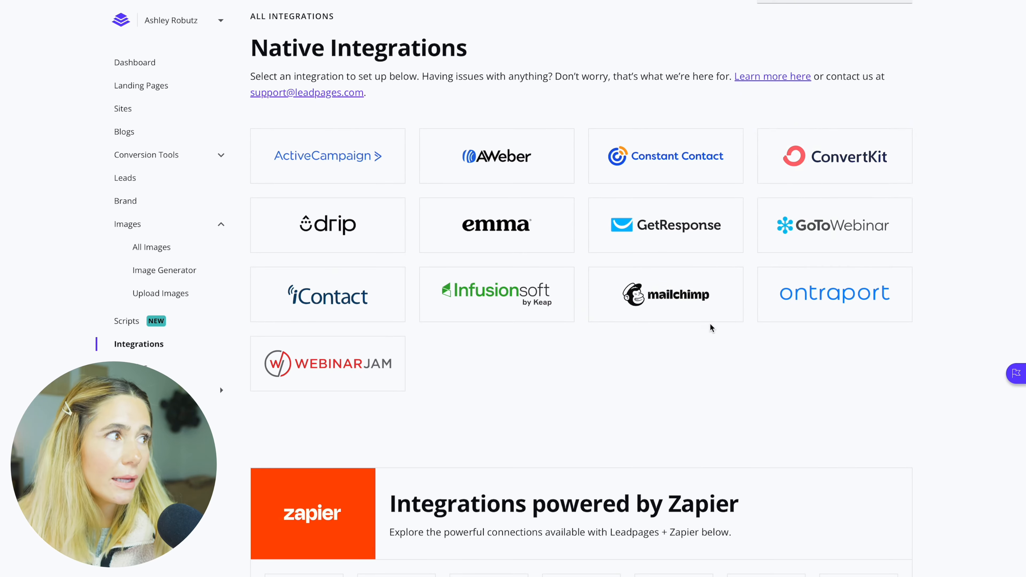
scroll(508, 179, down, 5)
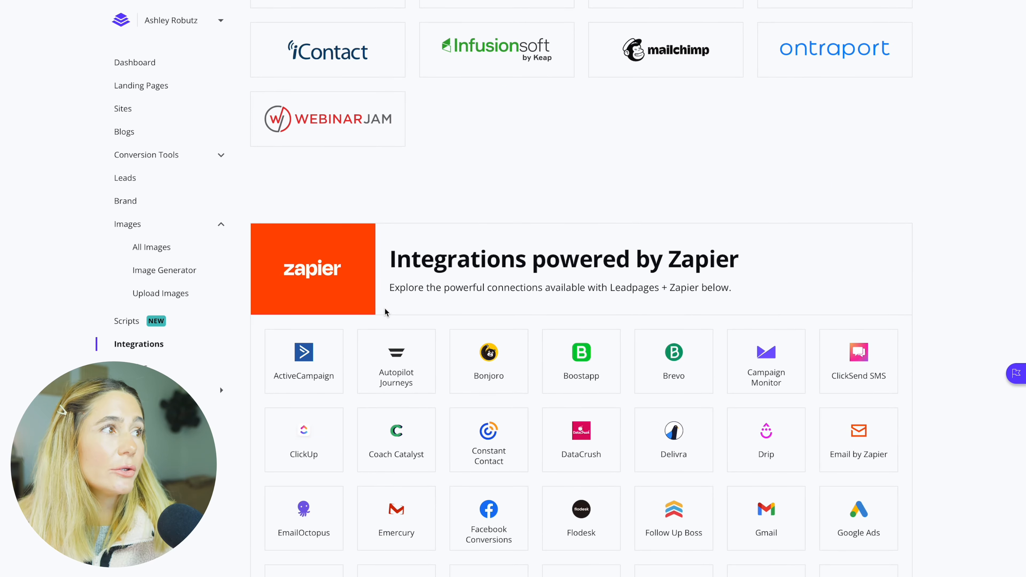
scroll(695, 319, down, 2)
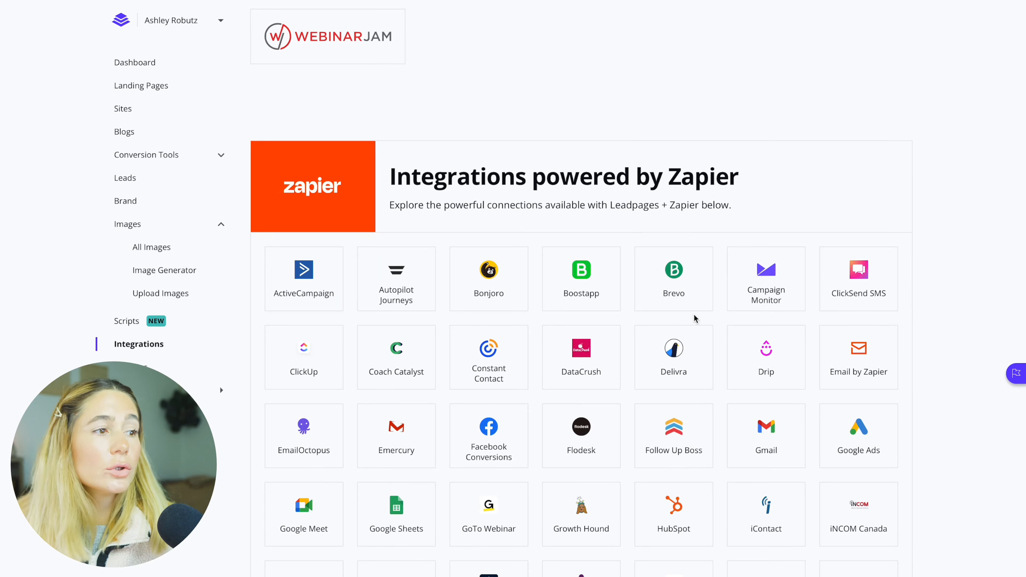
scroll(695, 319, down, 5)
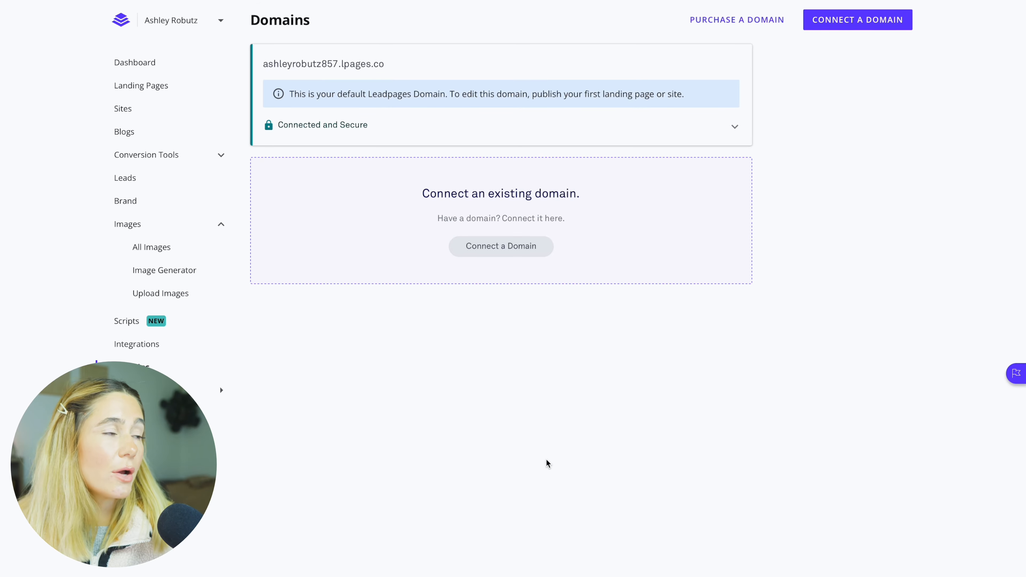
click(221, 390)
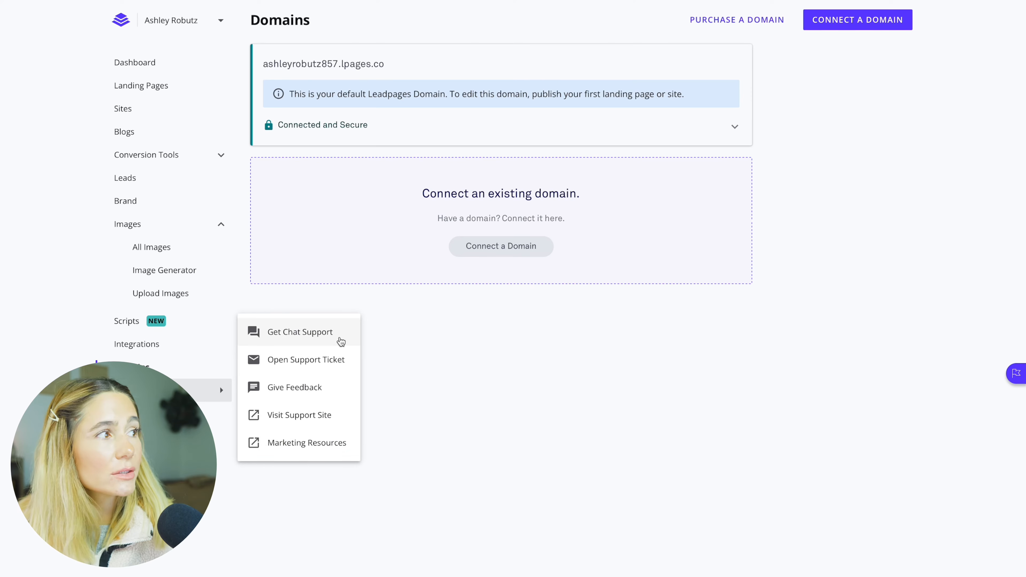
click(547, 244)
- Create a landing page from the "Freebie Opt in- Personal Trainer" template and name it Freebee
click(146, 87)
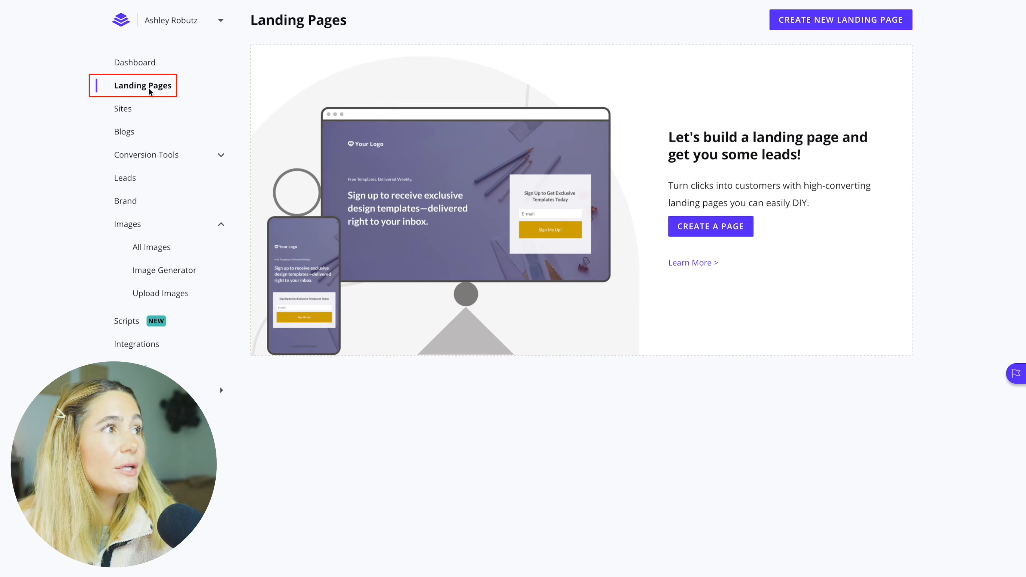
click(719, 229)
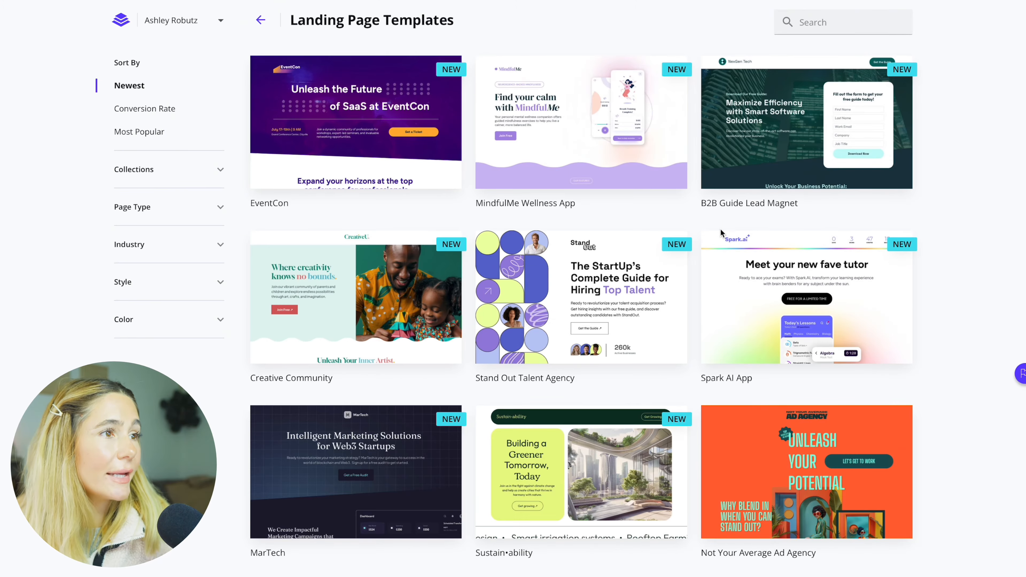
scroll(720, 229, down, 2)
scroll(807, 526, down, 20)
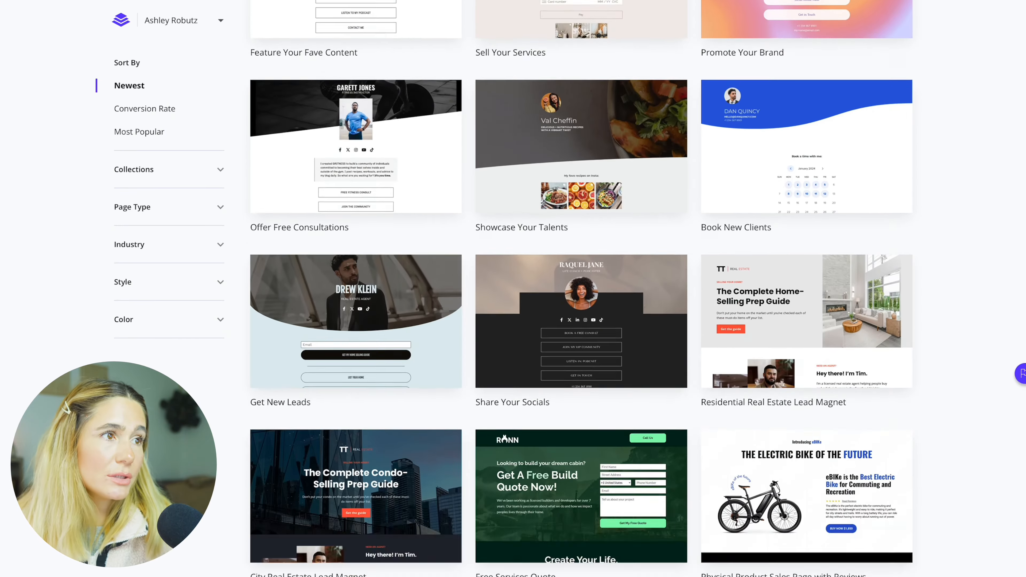
scroll(582, 289, down, 10)
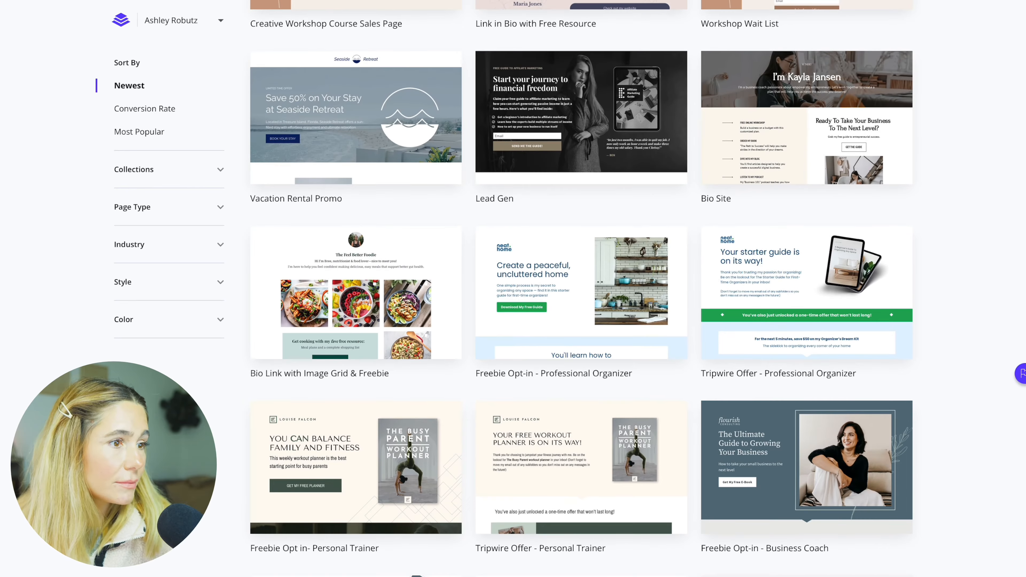
scroll(359, 388, down, 1)
click(357, 388)
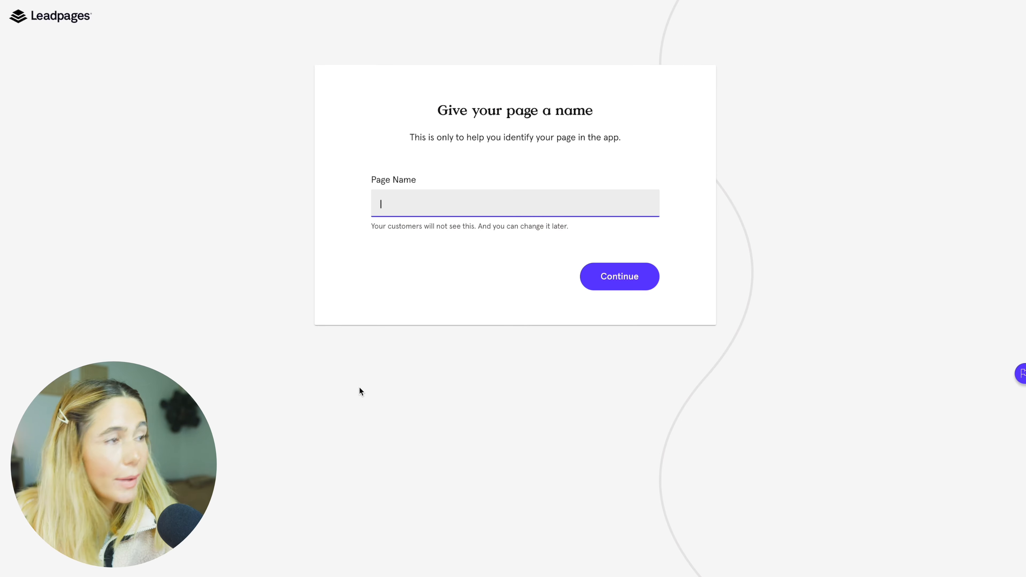
text(Freebee)
key(Return)
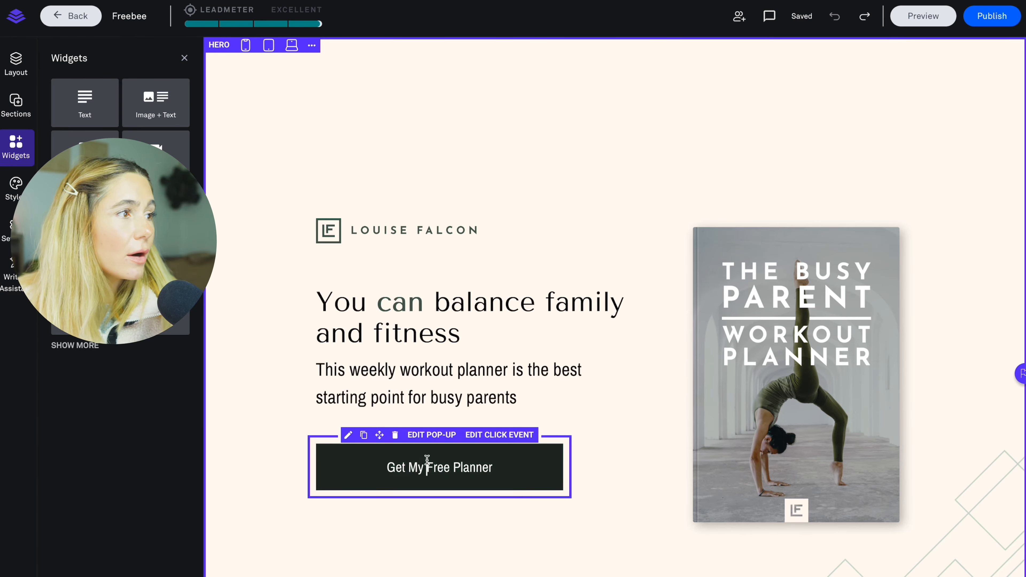
- Review the click event options of the hero section's Get My Free Planner button
click(426, 466)
click(254, 420)
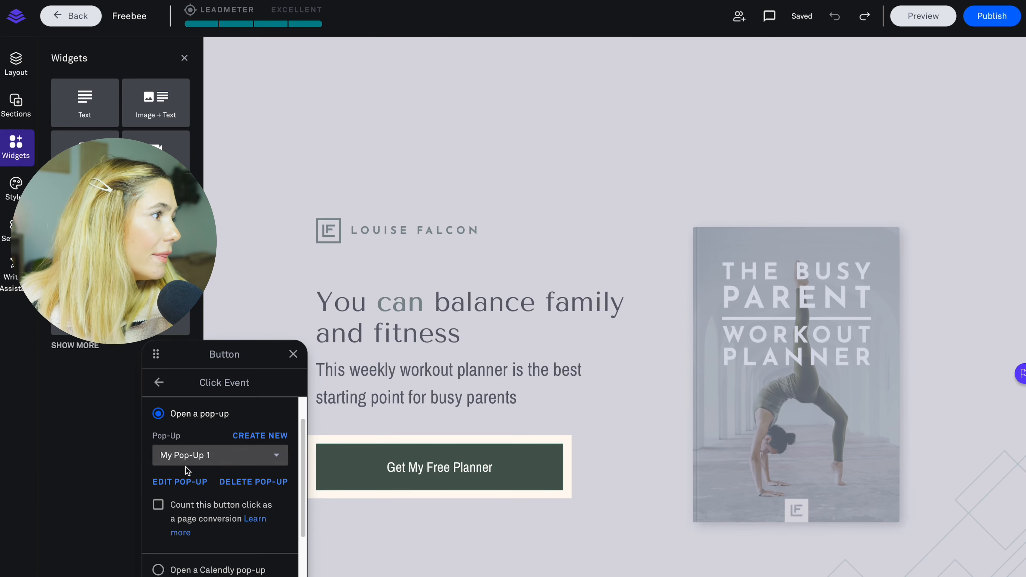
scroll(218, 513, down, 3)
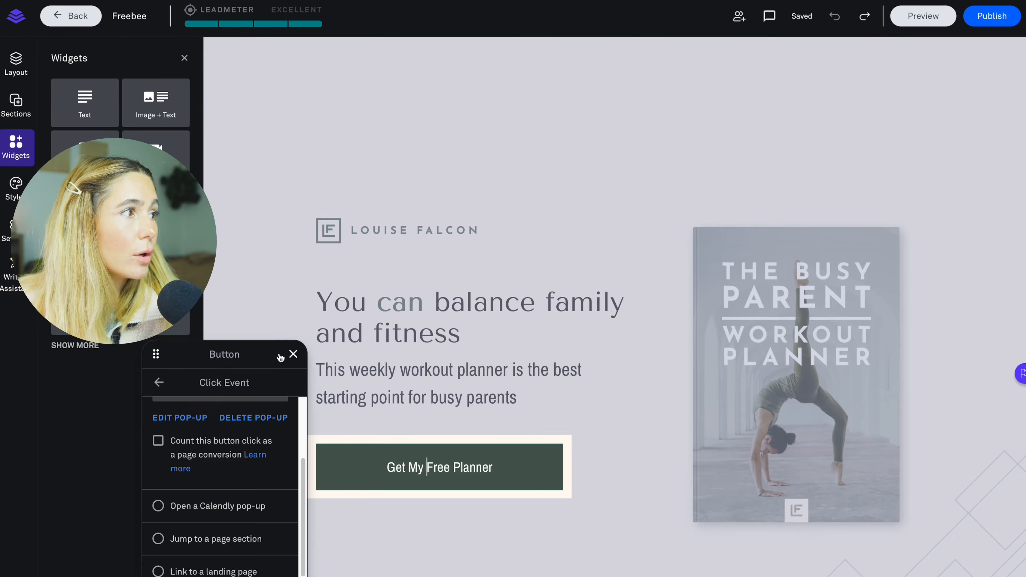
click(556, 488)
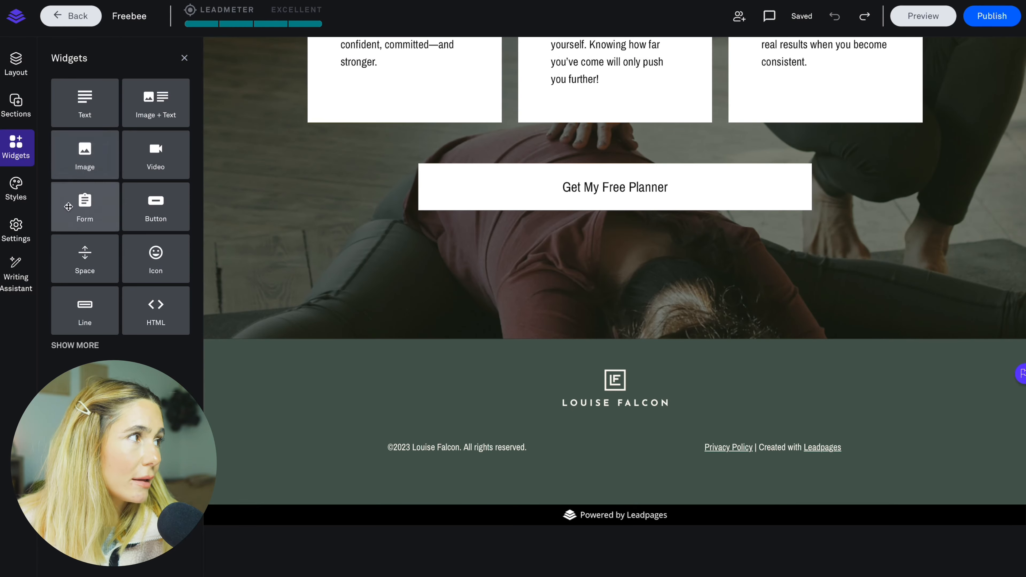
- Add a form to the footer above the logo and give it a First Name field in addition to Email
drag(79, 211, 567, 415)
click(548, 382)
click(562, 404)
click(214, 345)
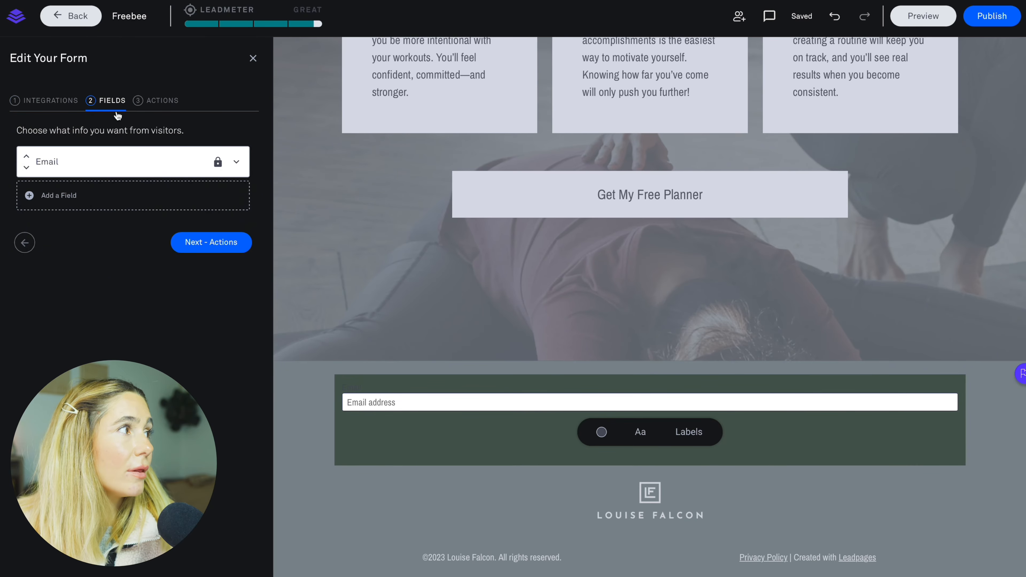
click(91, 198)
click(162, 261)
click(222, 196)
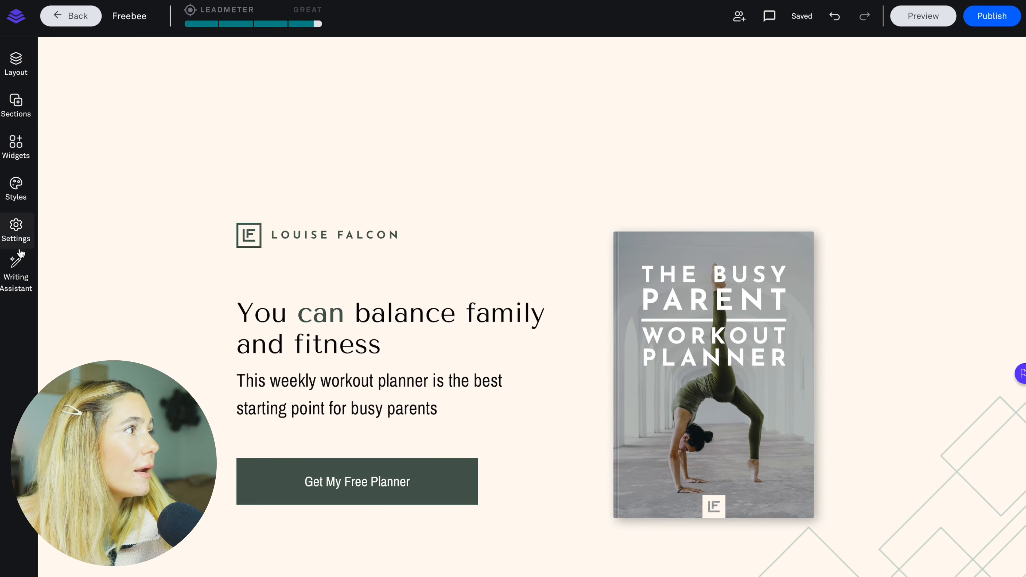
- Preview the default Leadpages thank you page in the form's actions, and save the form with that option selected
scroll(513, 283, down, 4)
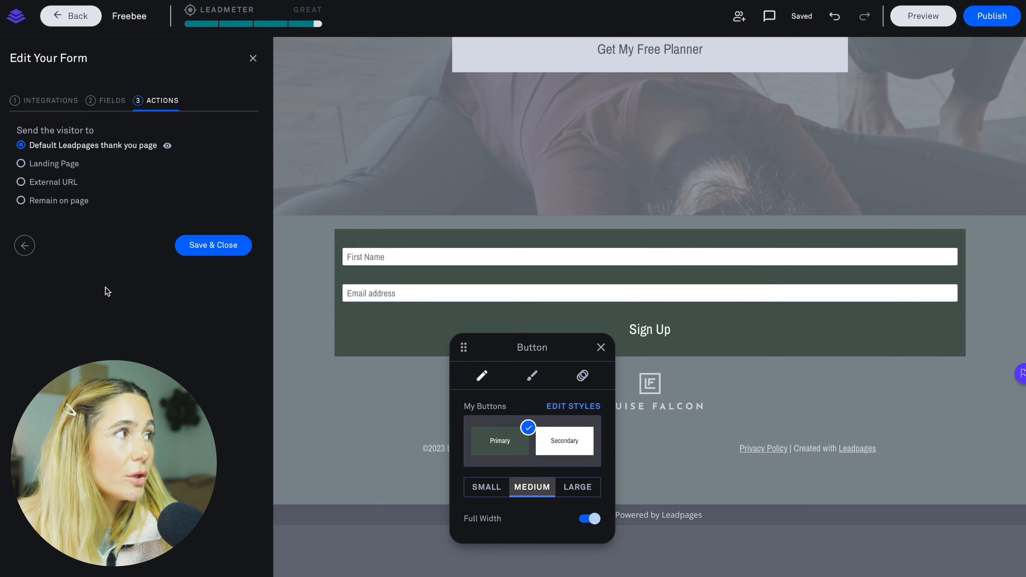
click(168, 147)
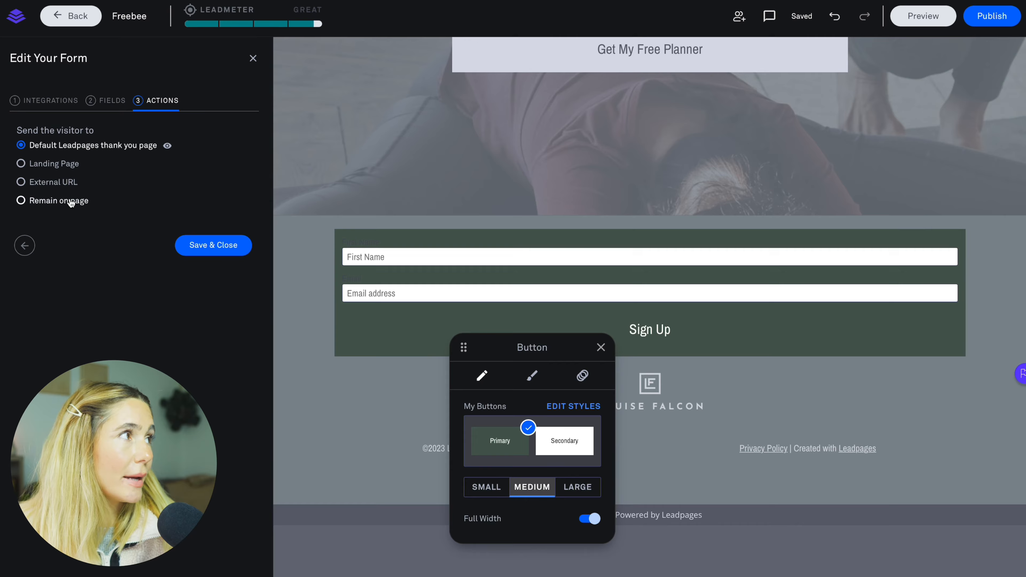
click(213, 245)
- Review the page layout's sections and try reordering the Footer and Features sections
scroll(507, 293, up, 10)
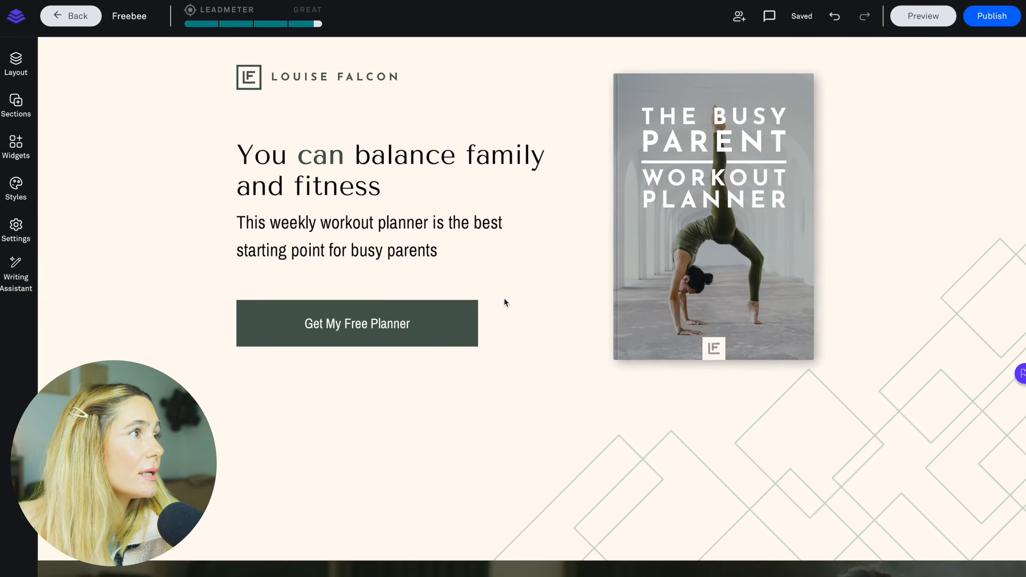
scroll(505, 302, up, 4)
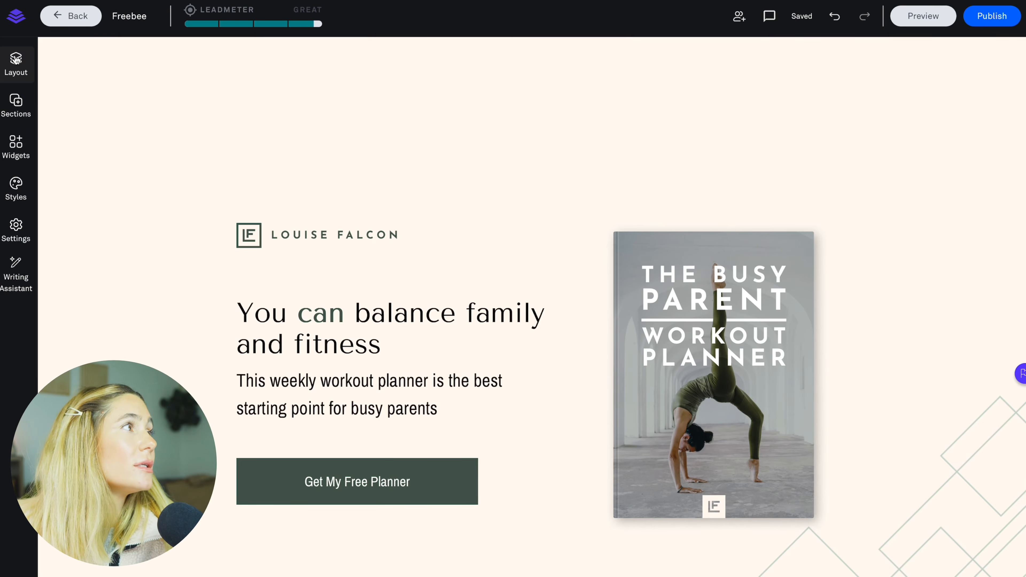
click(16, 64)
scroll(722, 286, down, 10)
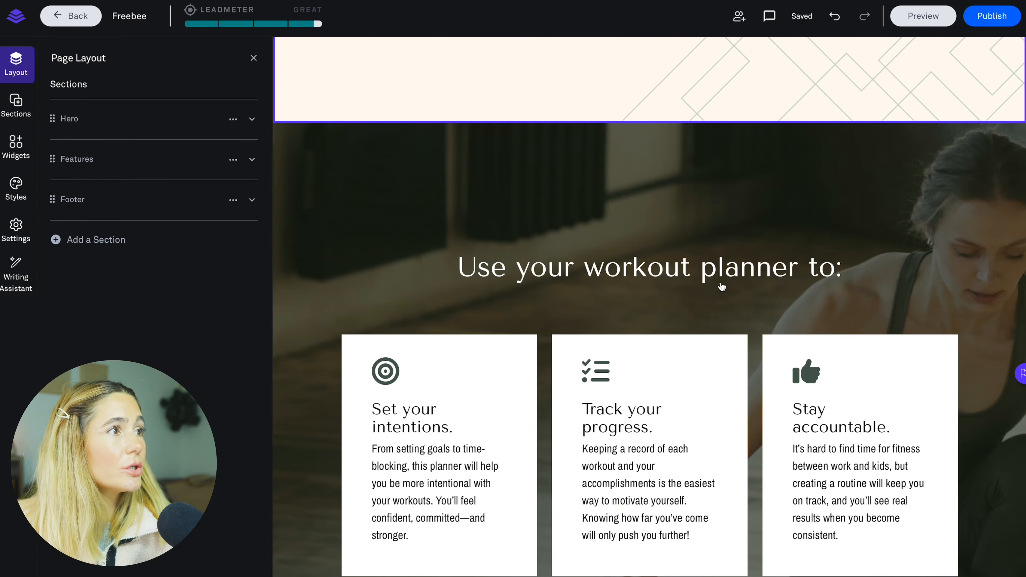
scroll(722, 287, down, 10)
mouse_move(48, 199)
mouse_down()
mouse_move(48, 153)
mouse_move(61, 138)
mouse_move(50, 216)
mouse_up()
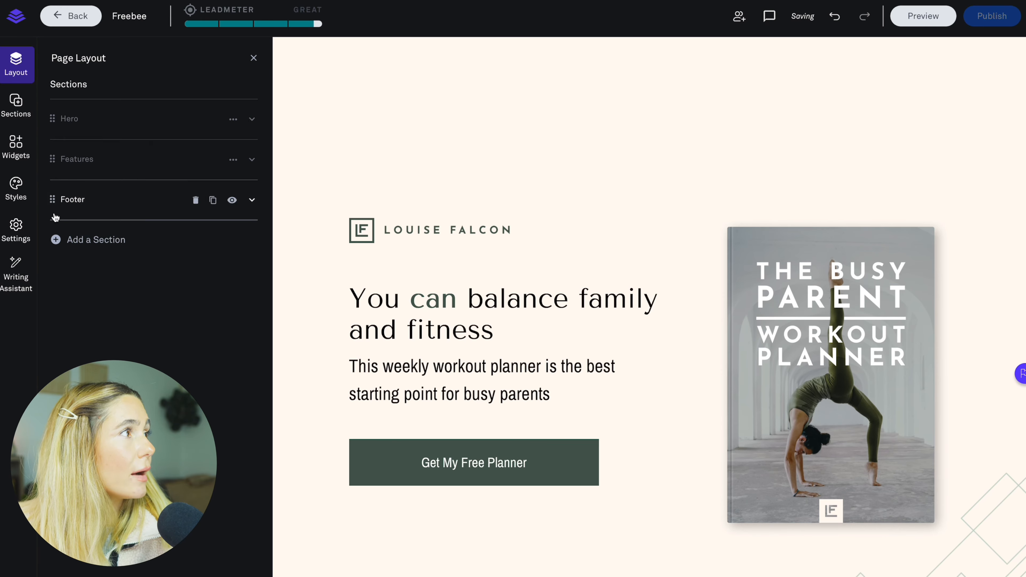
mouse_move(58, 159)
mouse_down()
mouse_move(55, 110)
mouse_move(55, 159)
mouse_up()
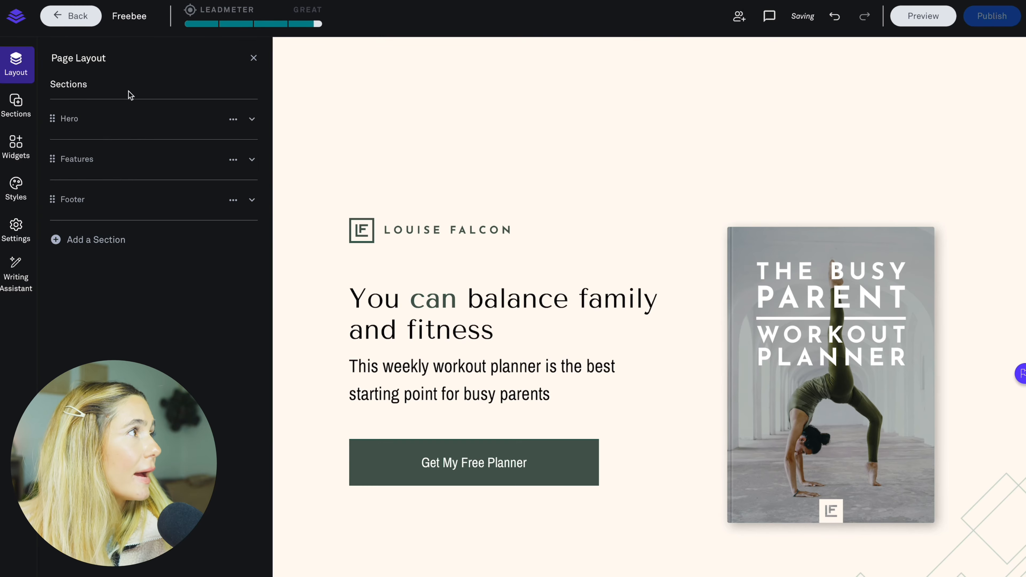
- Insert the black Countdown section with the Sign up button between the Hero and Features sections
click(22, 106)
scroll(120, 243, down, 5)
scroll(119, 244, up, 5)
scroll(120, 244, down, 1)
click(184, 109)
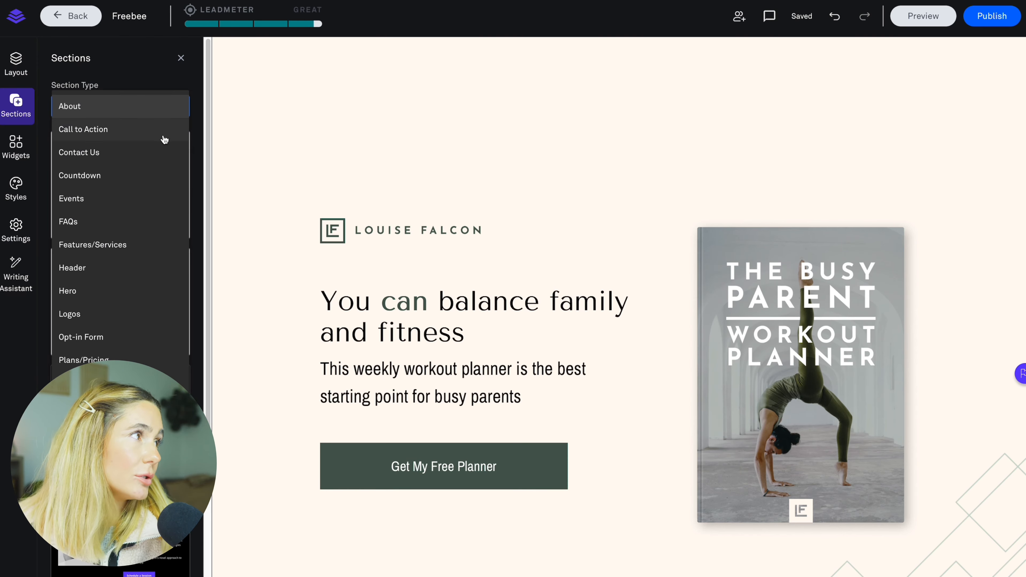
click(140, 175)
drag(120, 160, 508, 307)
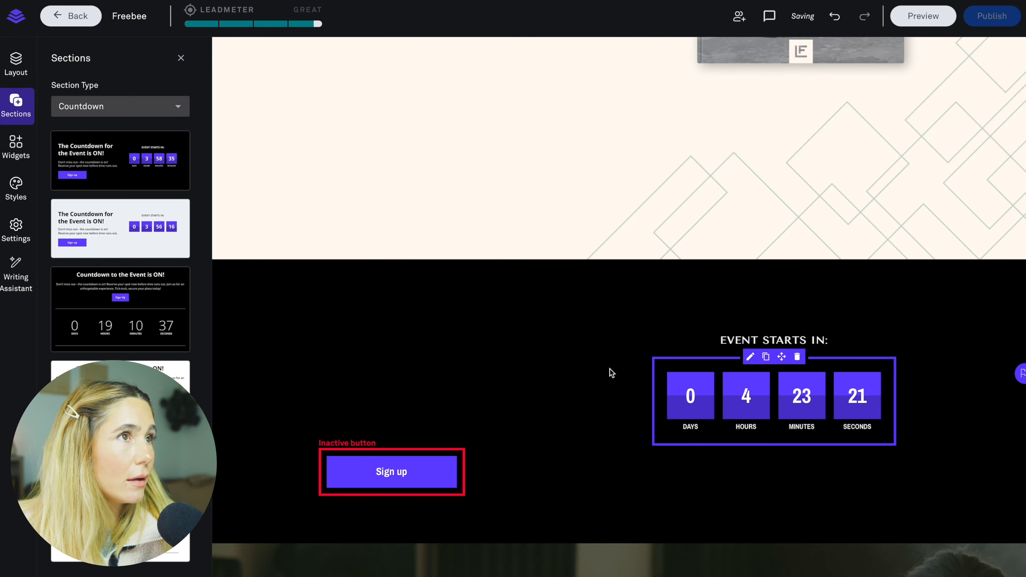
- Recolor the countdown timer's tiles dark green to match the template, and open the section's Sign up button for editing
click(492, 358)
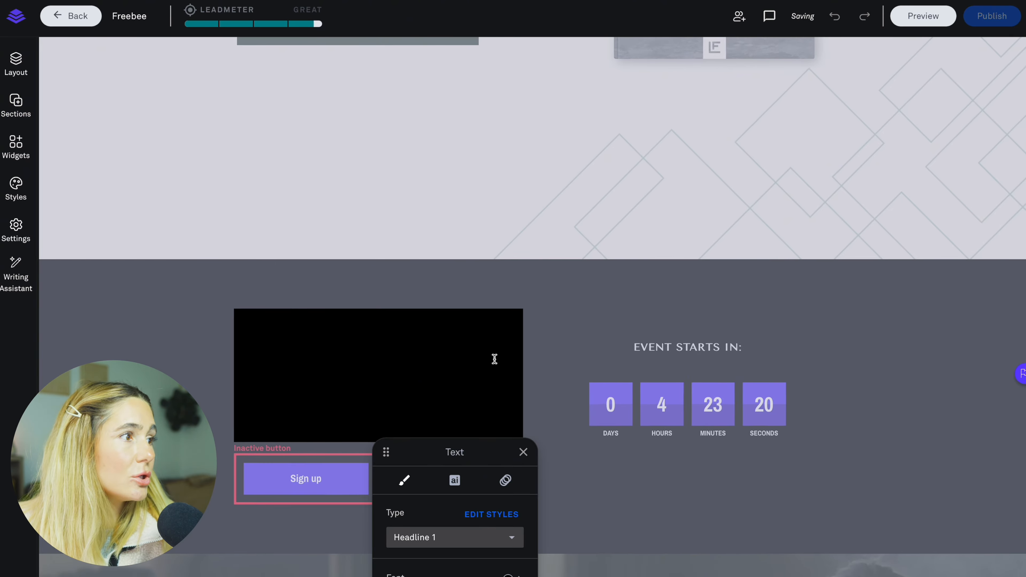
click(462, 481)
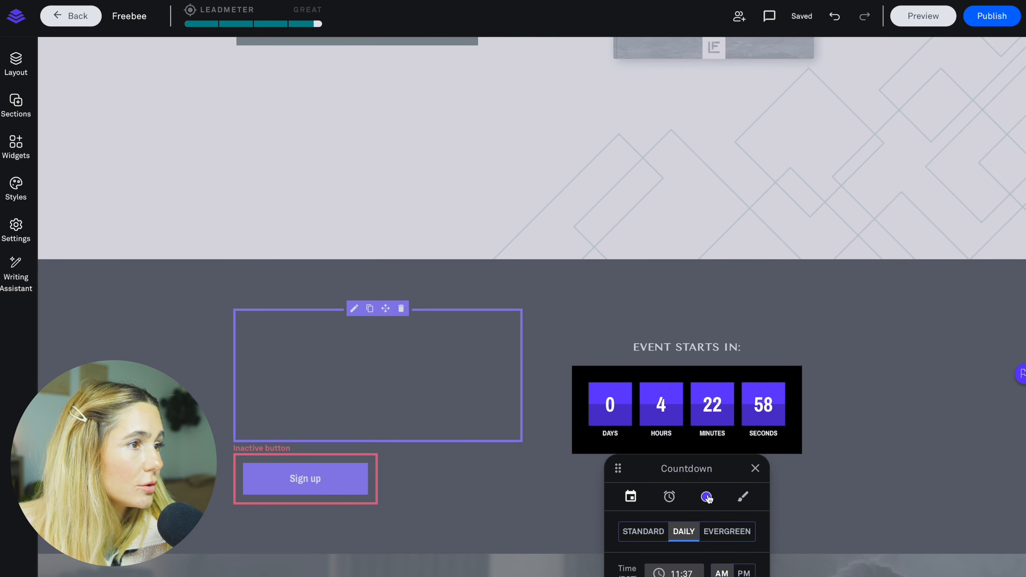
click(706, 496)
click(647, 576)
click(609, 449)
click(625, 437)
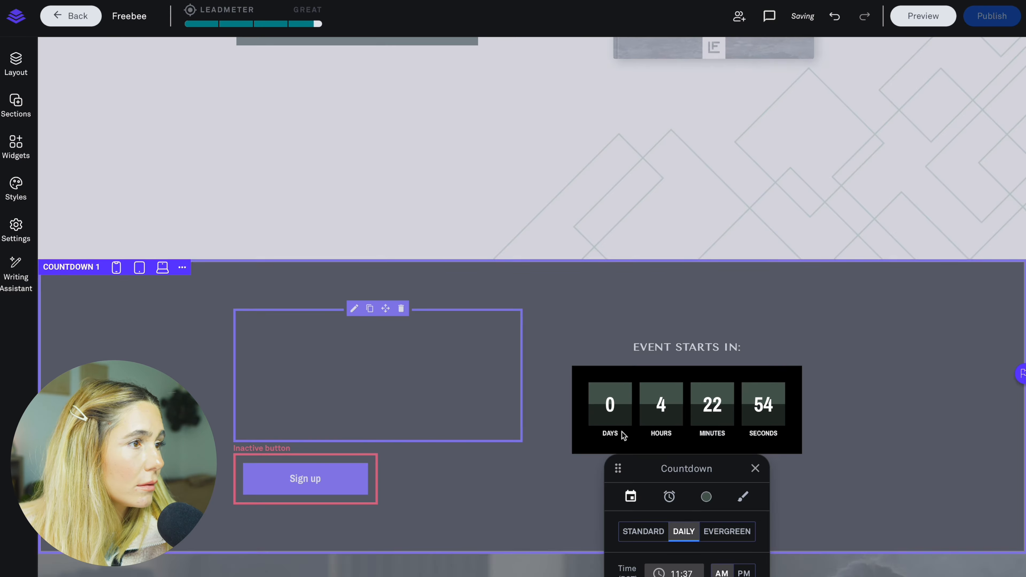
click(706, 496)
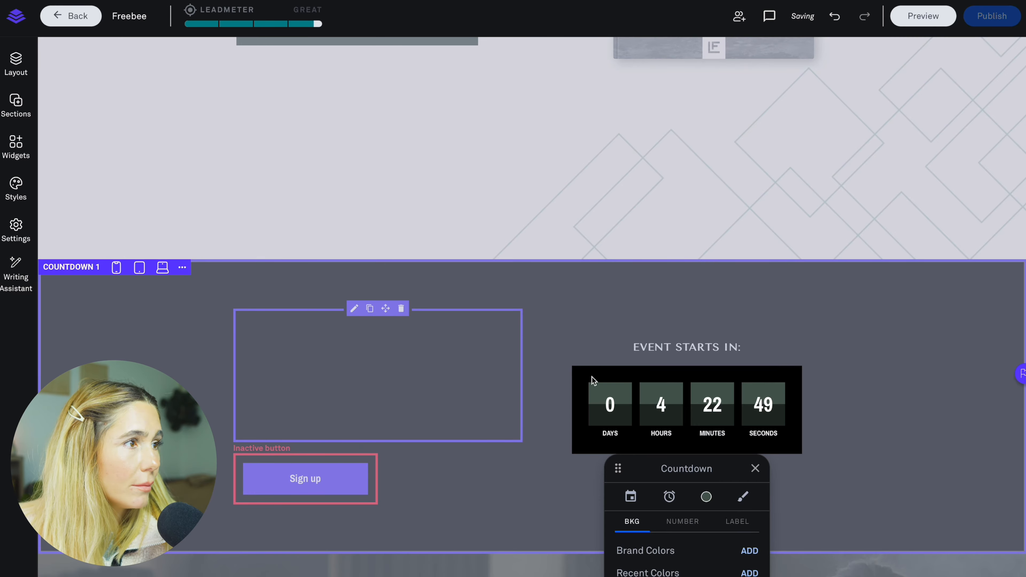
click(580, 291)
click(311, 471)
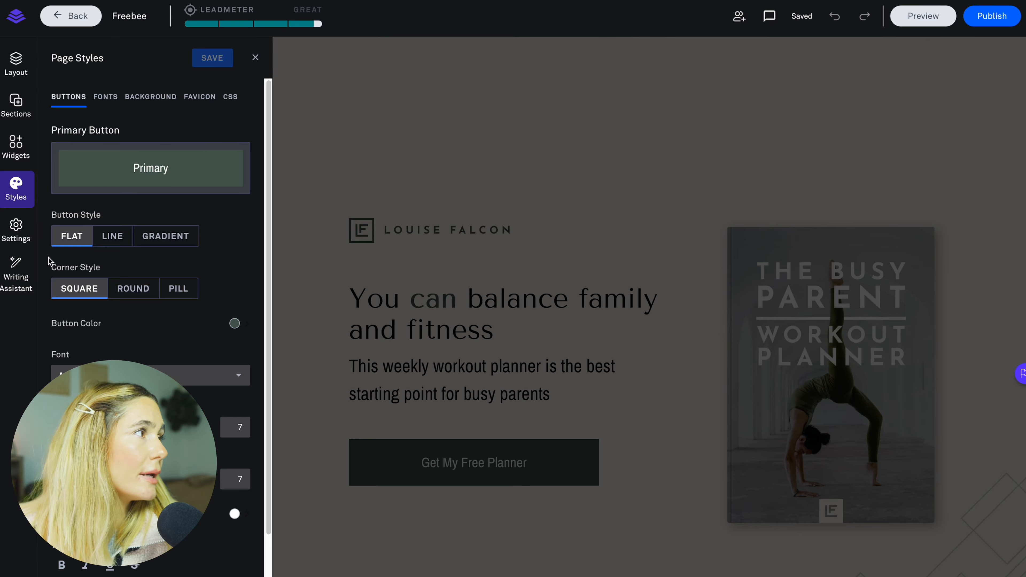
- Review the global page styles for buttons, fonts, background and favicon, including the fonts offered for button text
click(106, 97)
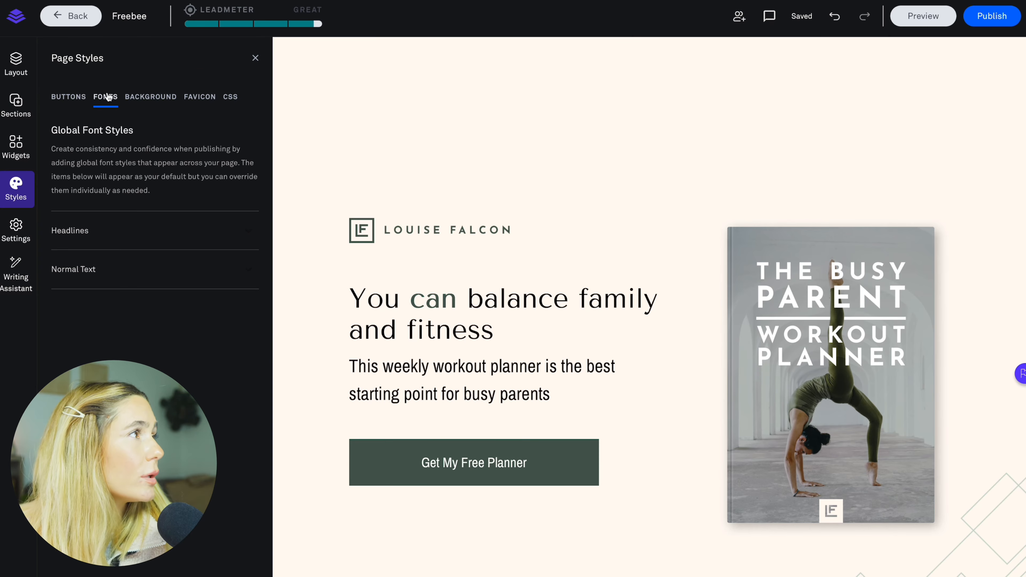
click(146, 103)
click(200, 99)
click(67, 98)
scroll(183, 284, down, 1)
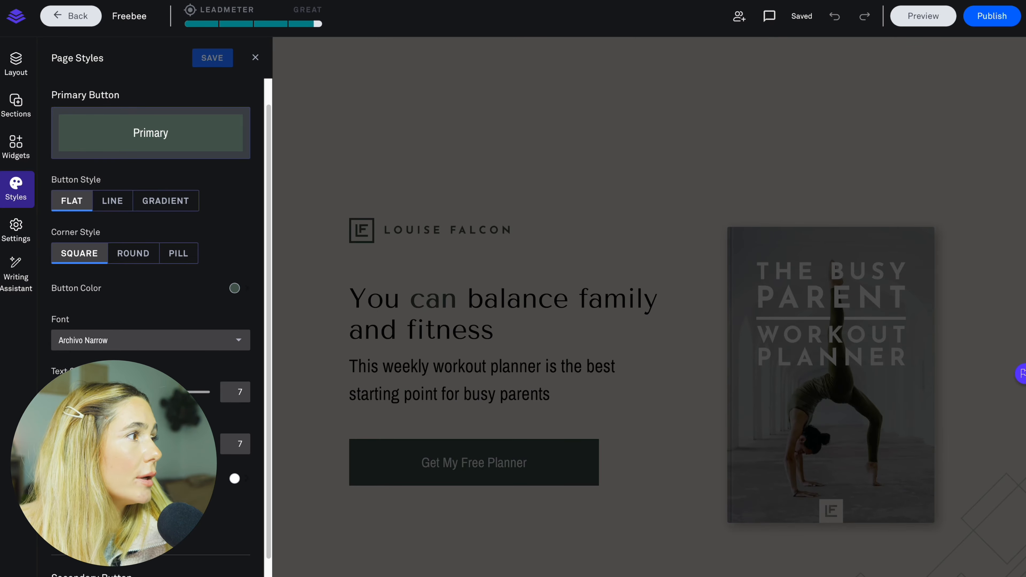
scroll(172, 291, up, 1)
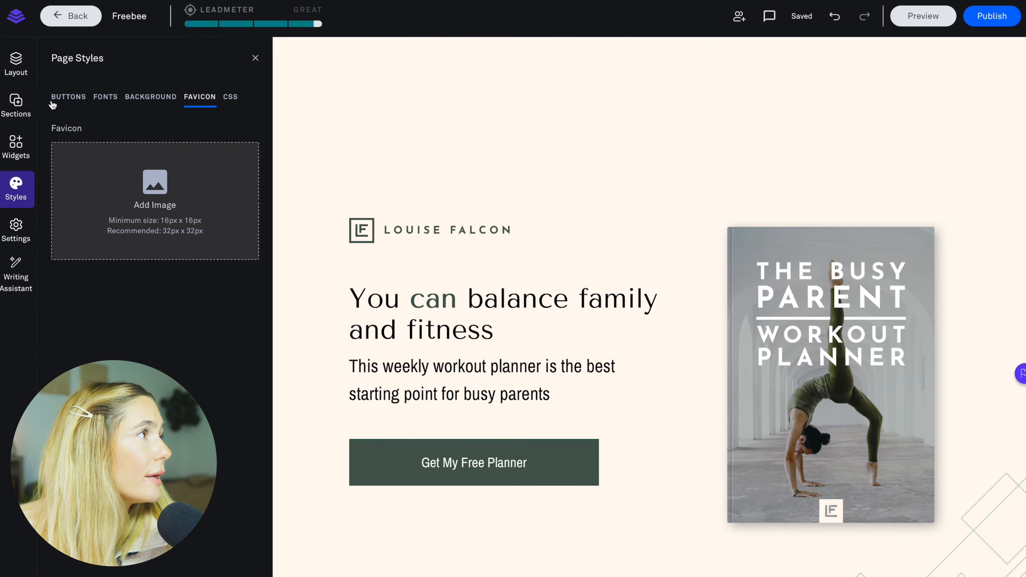
click(53, 101)
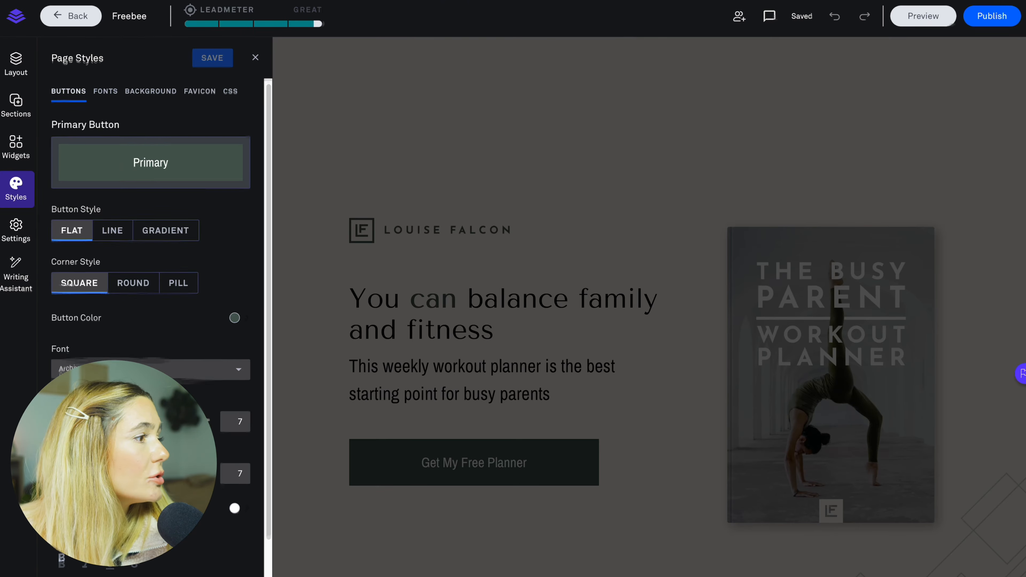
scroll(154, 243, down, 5)
click(214, 538)
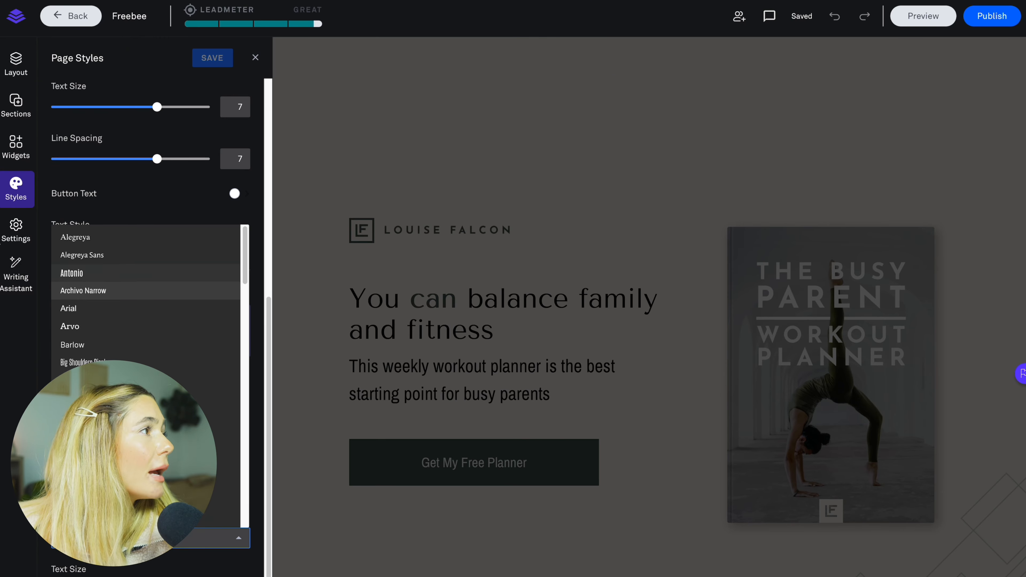
click(277, 318)
click(26, 237)
click(255, 57)
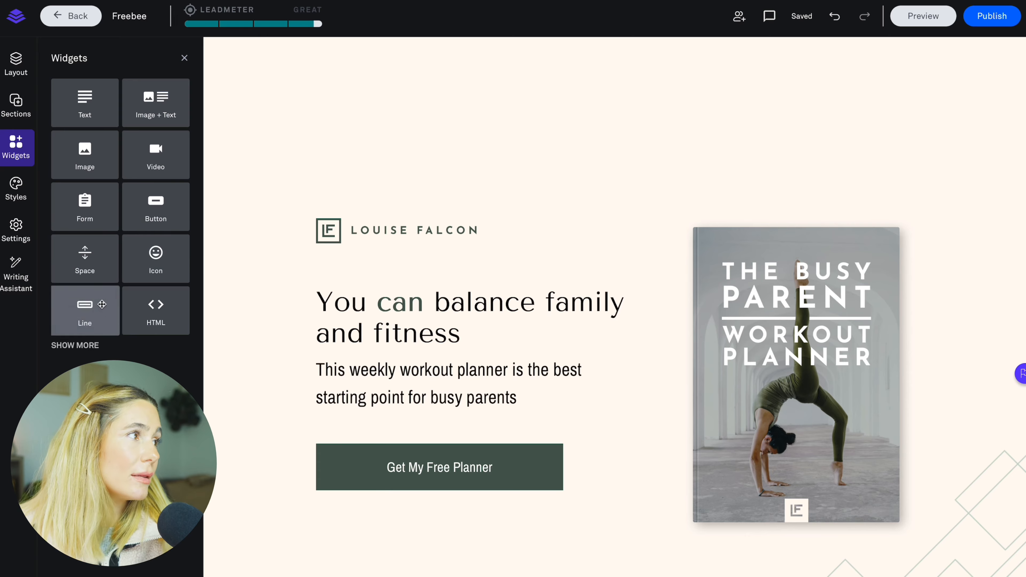
- Look over the page and preview it in the mobile, tablet and desktop views, then return to editing
scroll(615, 307, down, 15)
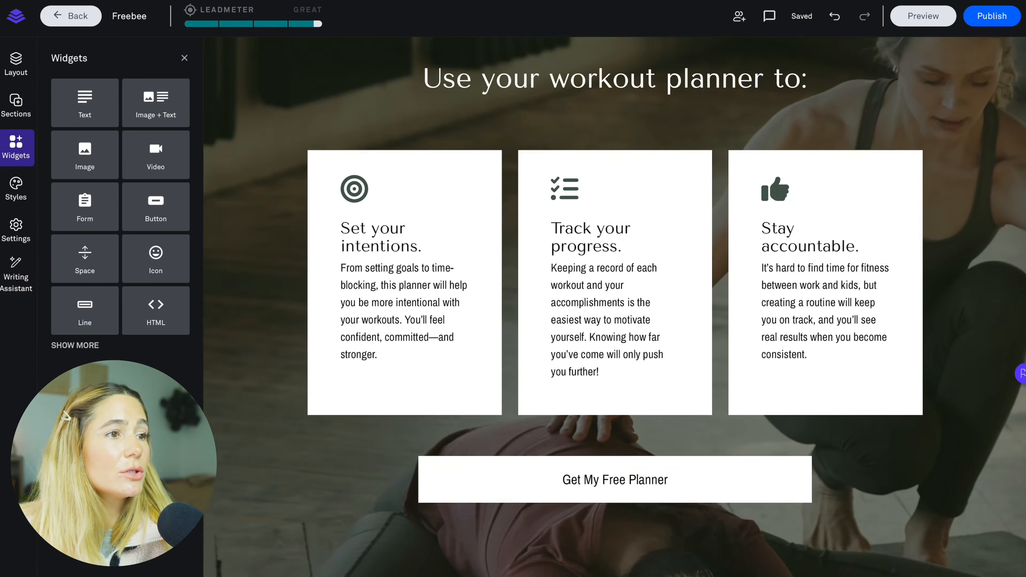
scroll(615, 308, up, 17)
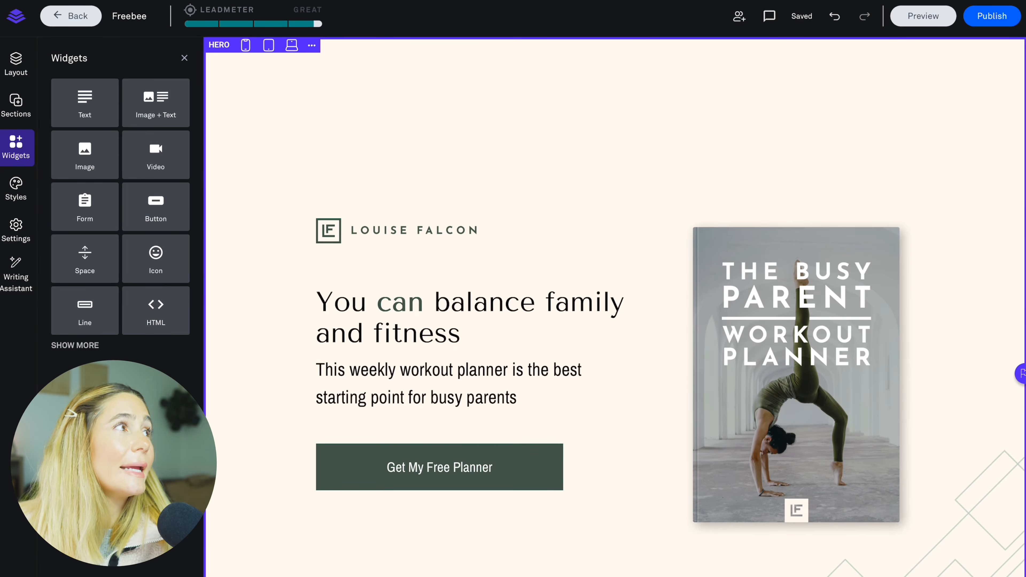
click(929, 19)
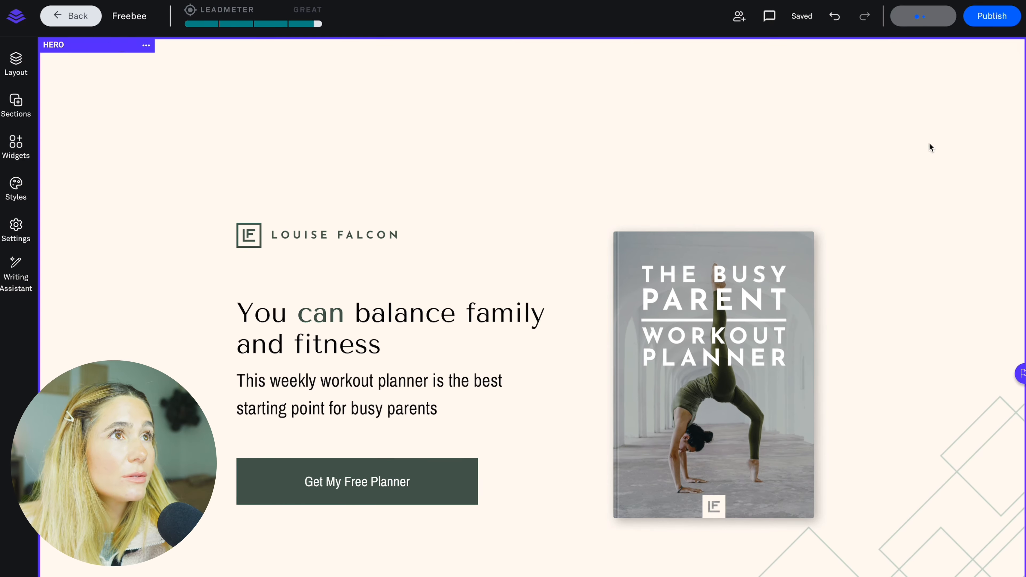
click(787, 16)
scroll(602, 280, down, 15)
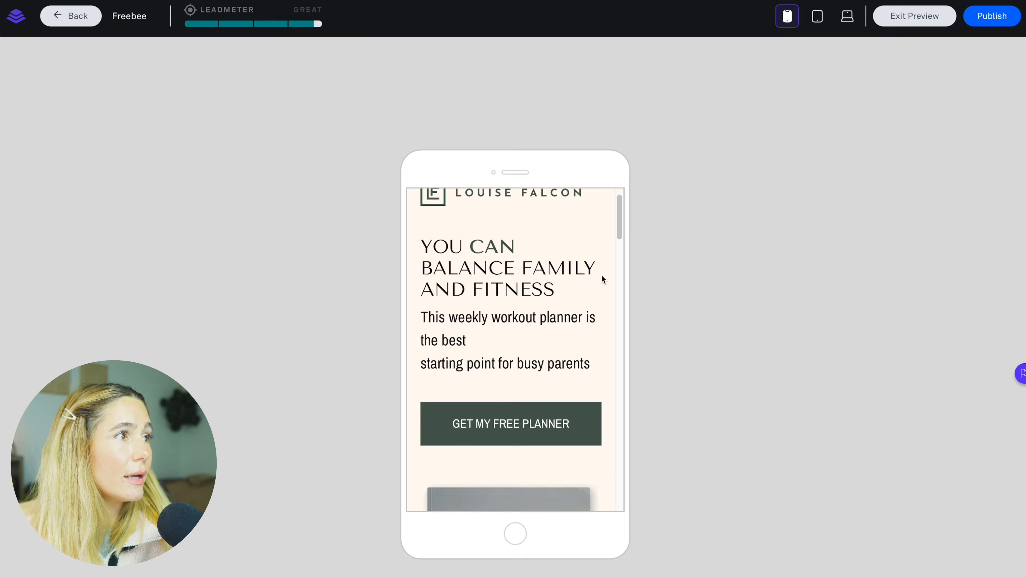
click(818, 16)
scroll(575, 363, down, 10)
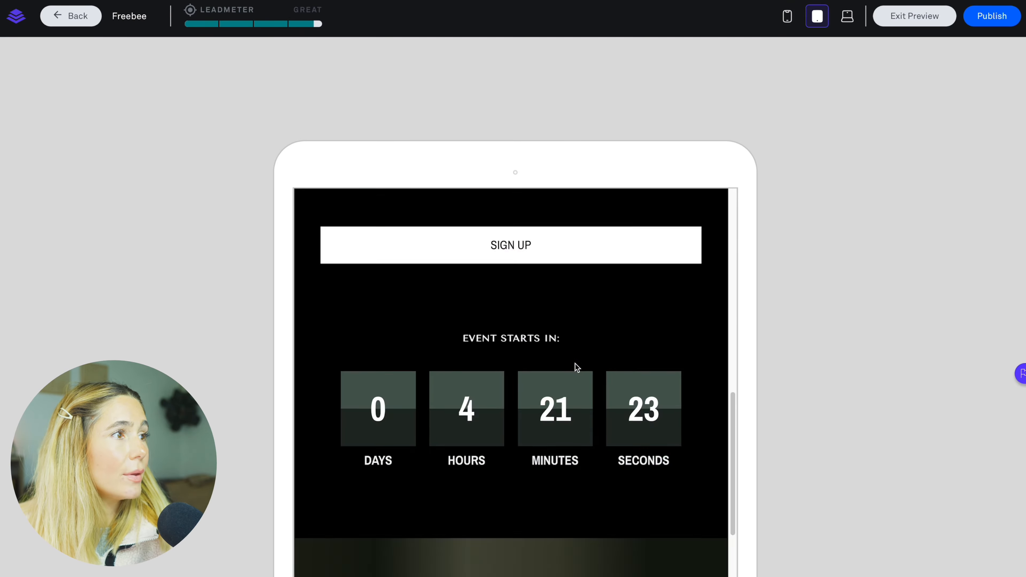
click(847, 16)
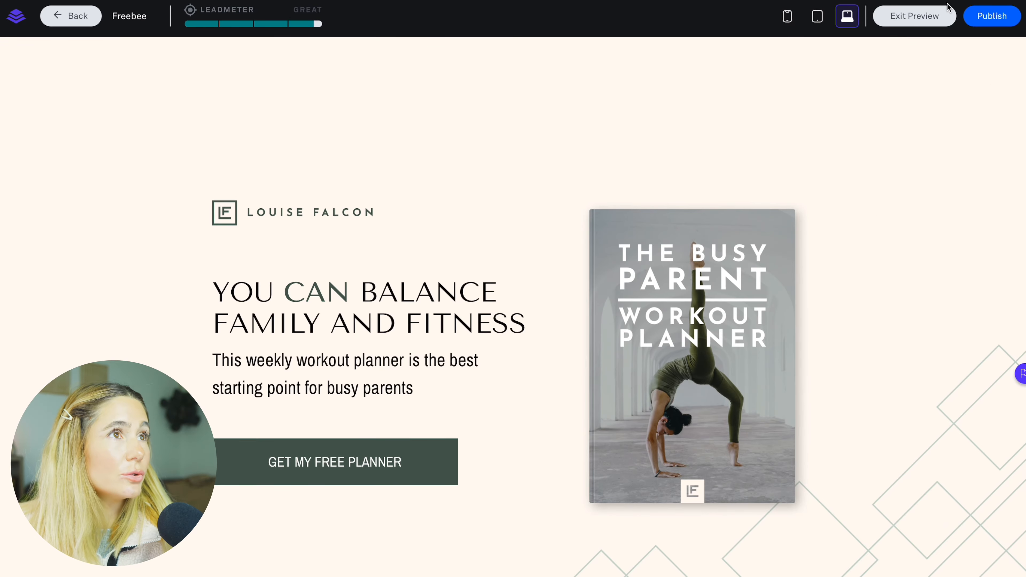
click(929, 17)
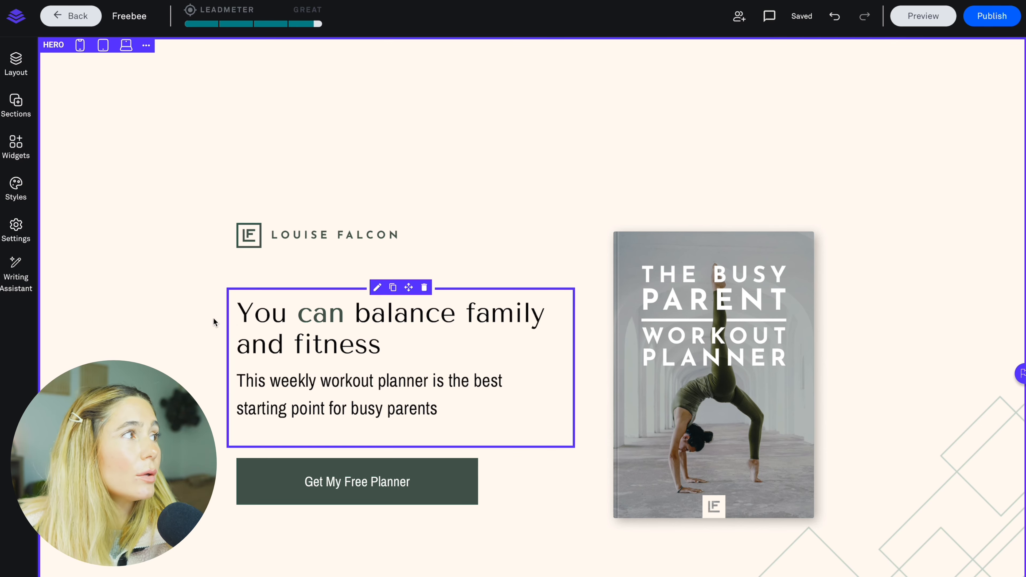
- Use the Writing Assistant to generate copy options about why fitness matters
click(22, 286)
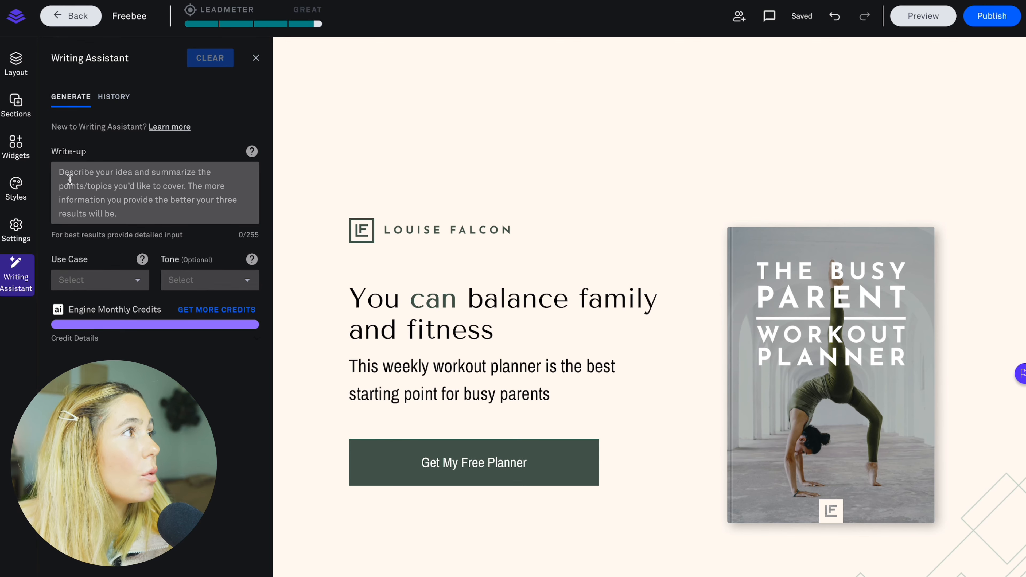
click(163, 165)
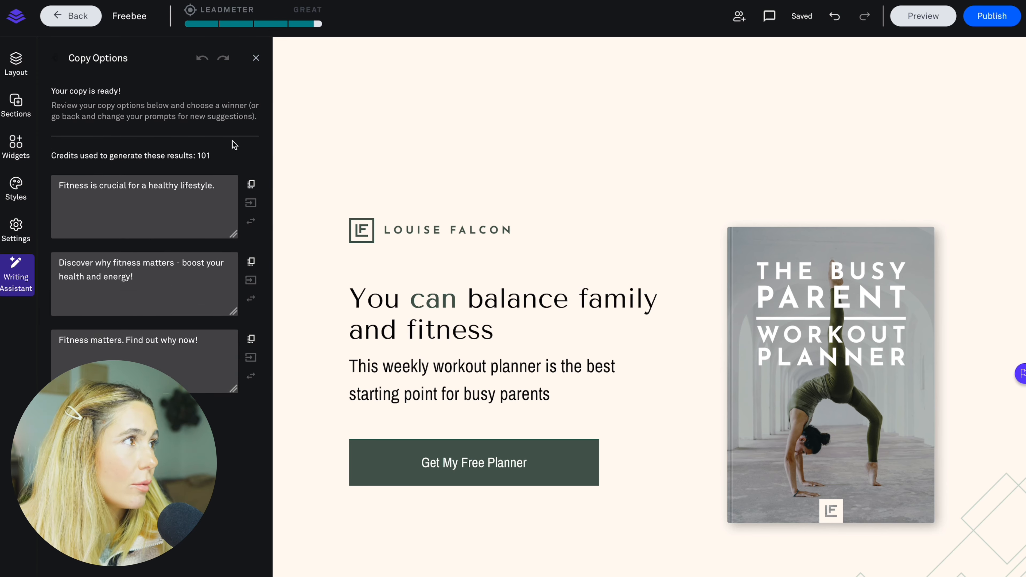
click(232, 235)
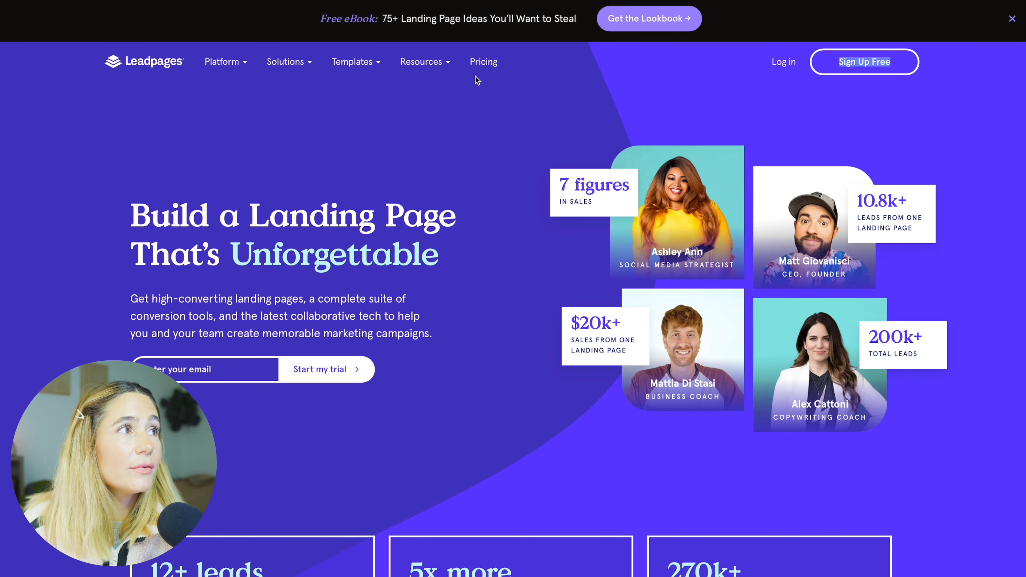
- Open the Leadpages pricing page, switch the prices to yearly billing, and examine the Standard and Pro plans
click(486, 64)
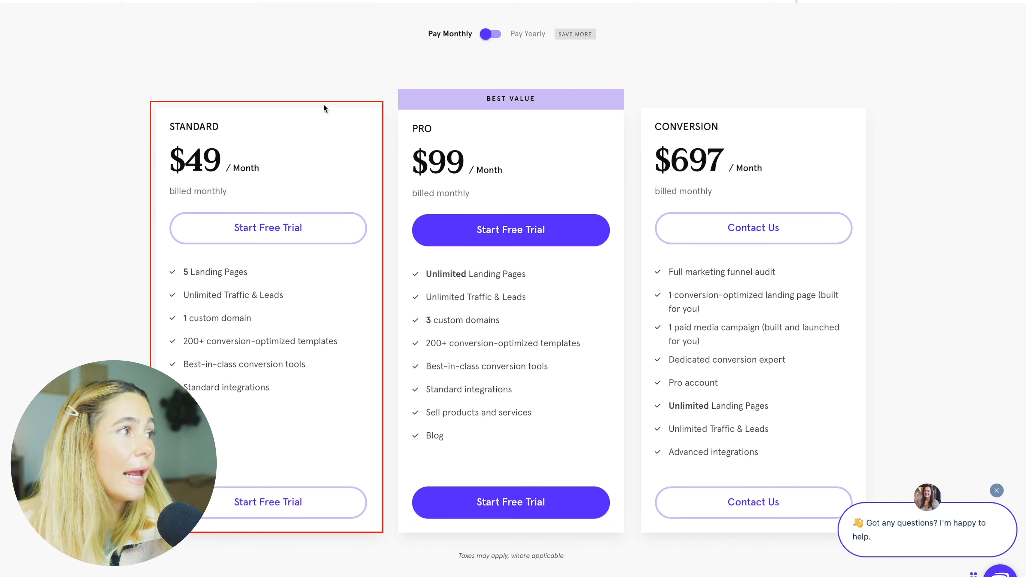
click(508, 31)
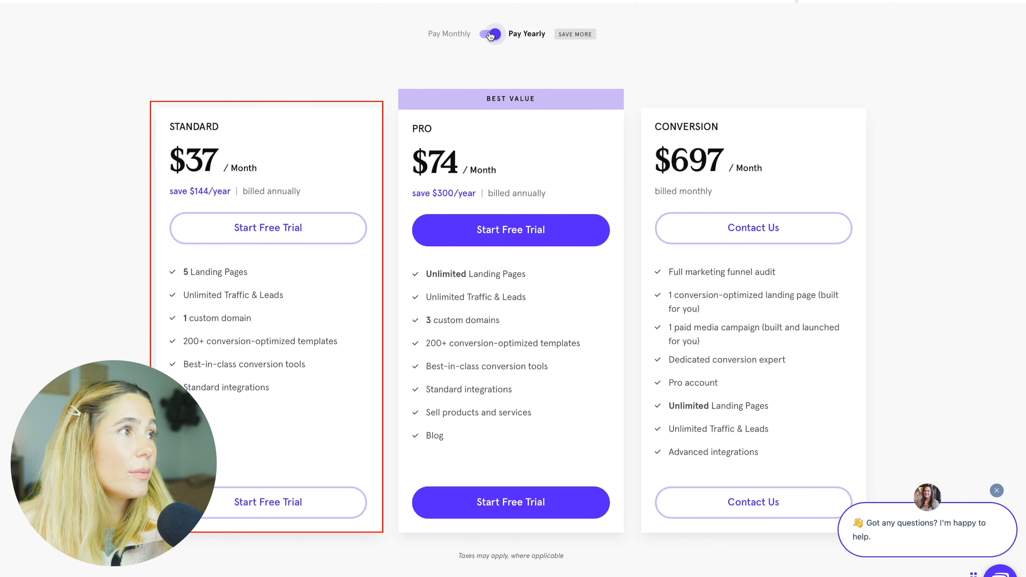
scroll(321, 150, down, 1)
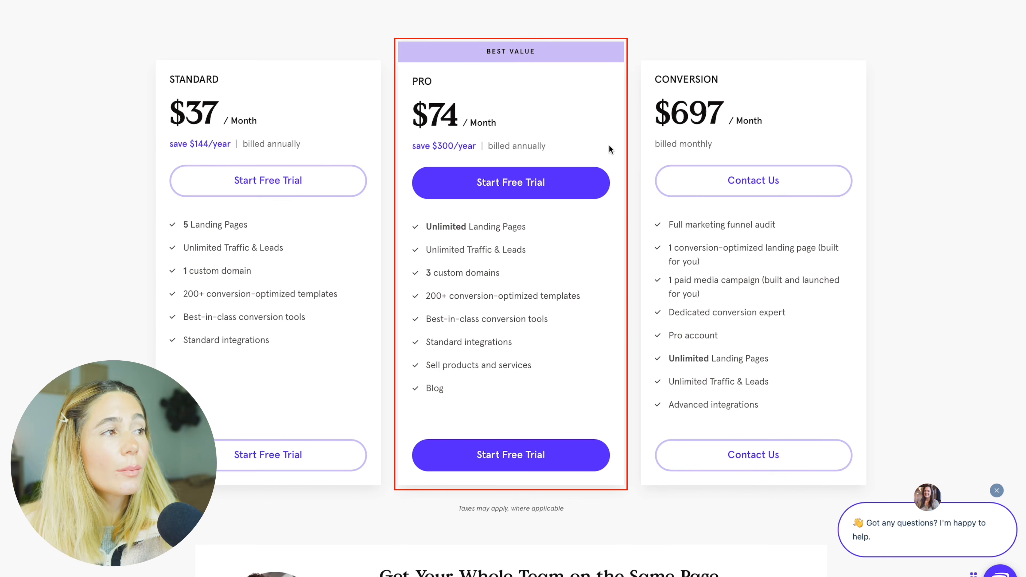
scroll(586, 137, down, 1)
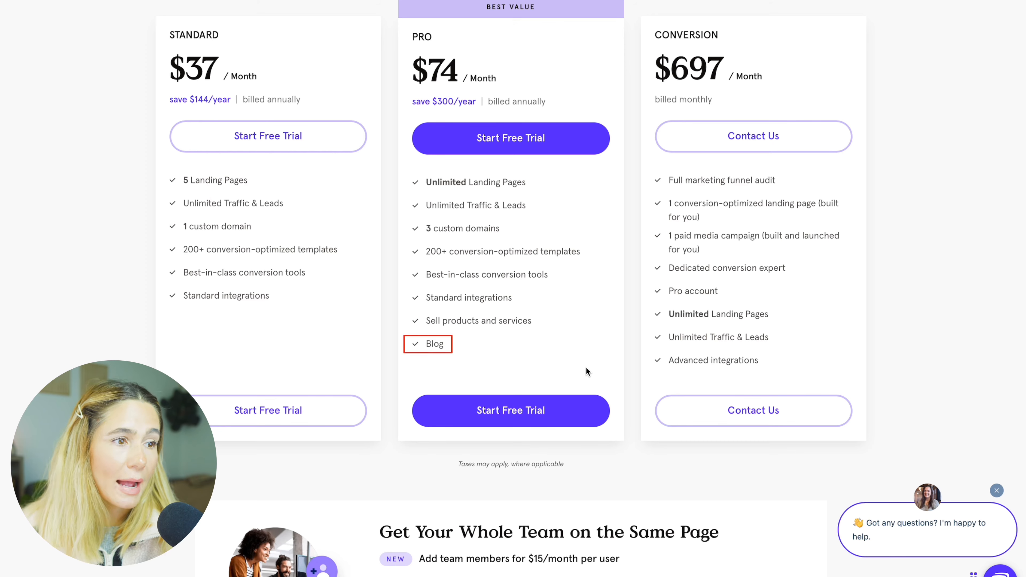
- Examine the Conversion plan's price and features, including the description of its paid media campaign
scroll(586, 371, up, 1)
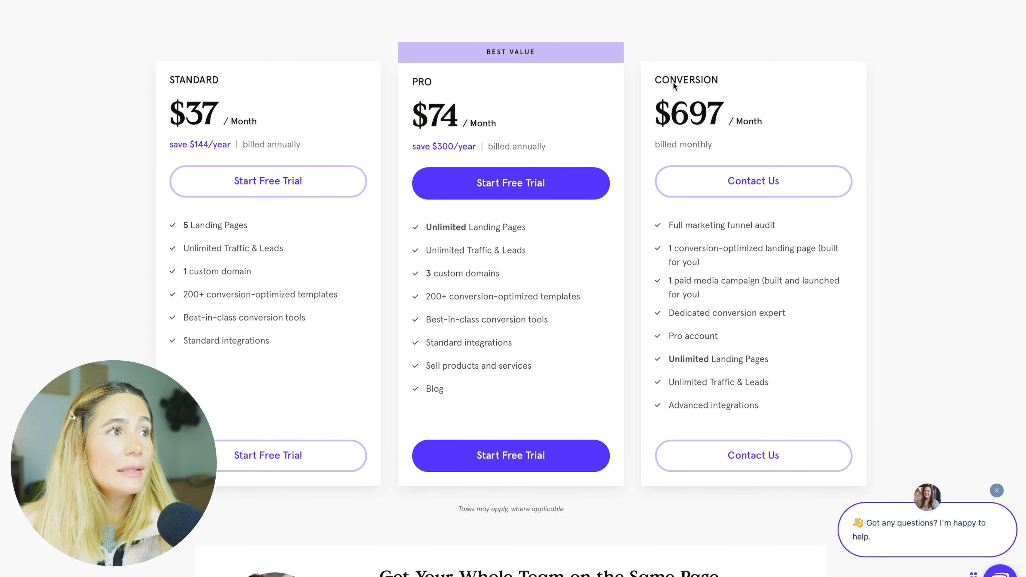
drag(649, 77, 798, 78)
click(797, 77)
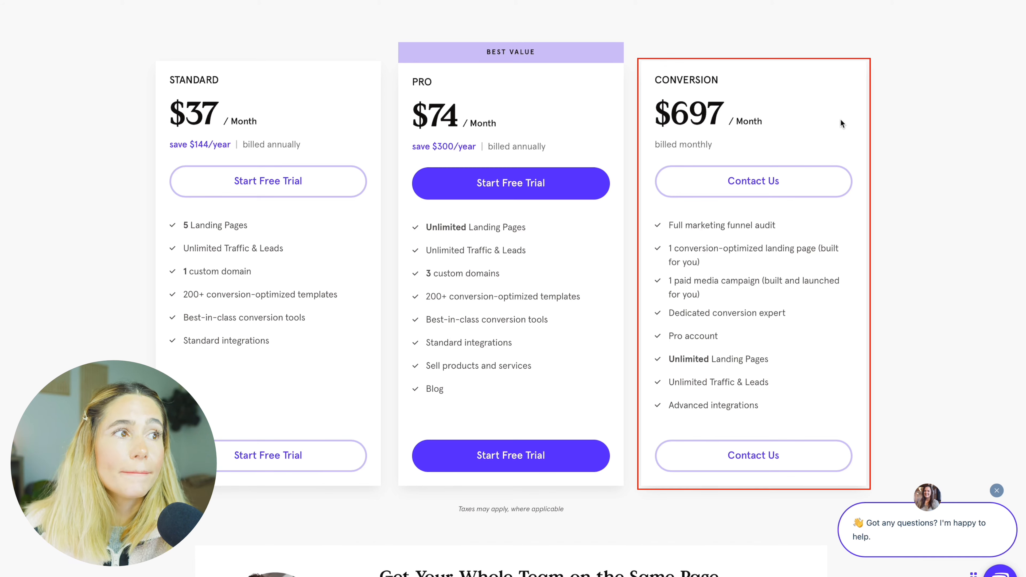
mouse_move(845, 299)
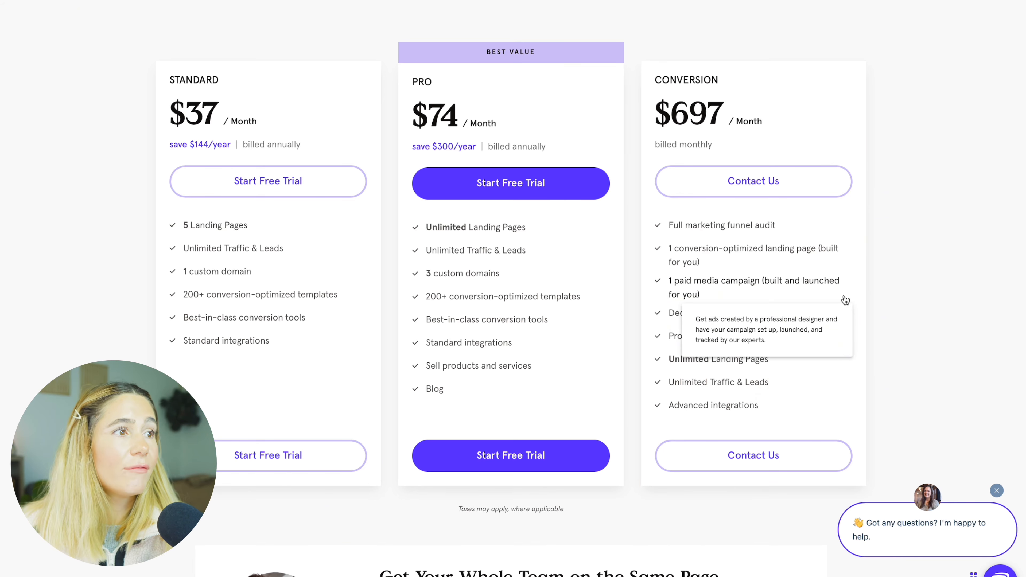